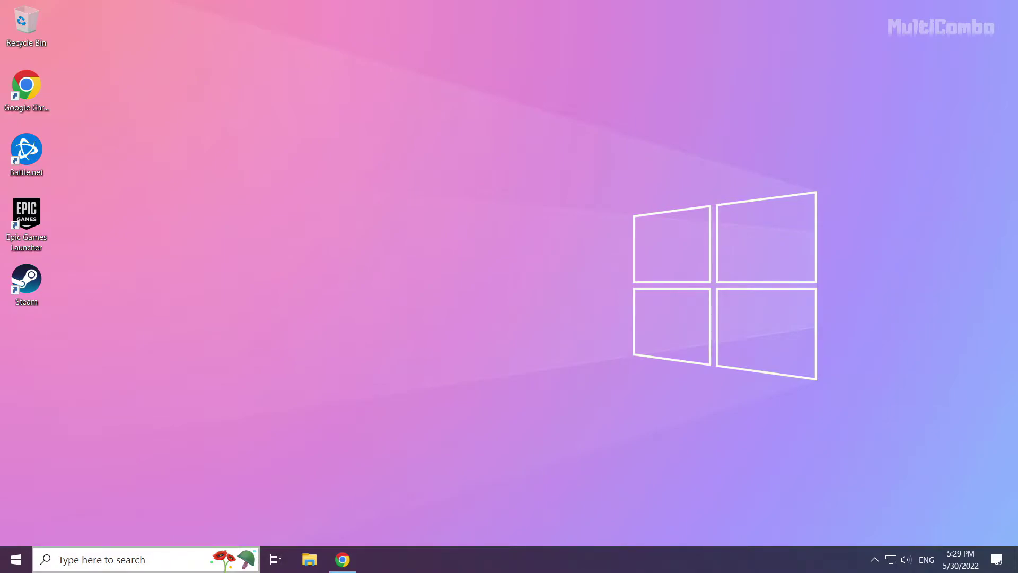
Search Windows for 'device manager'
click(138, 559)
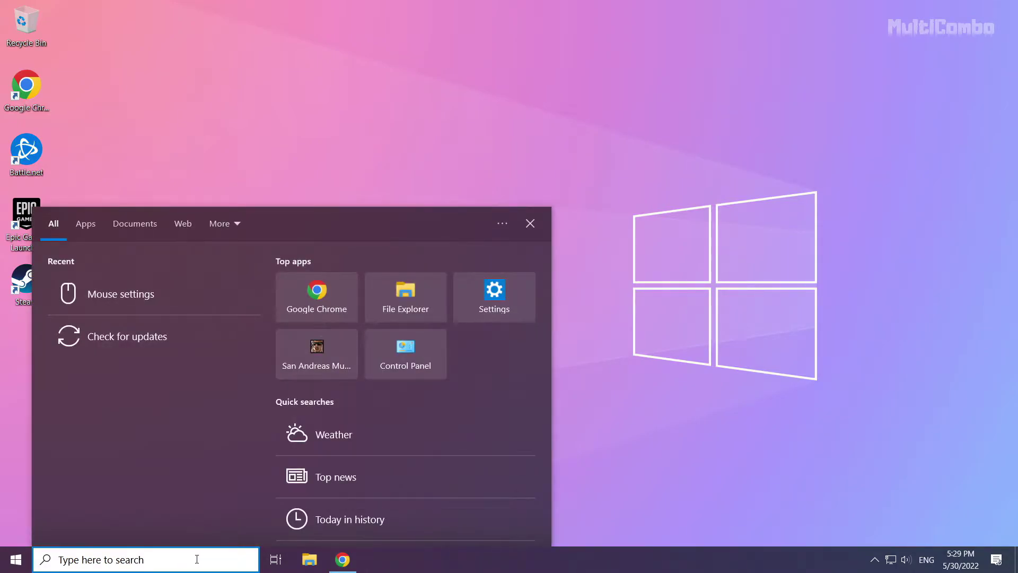
text(devic)
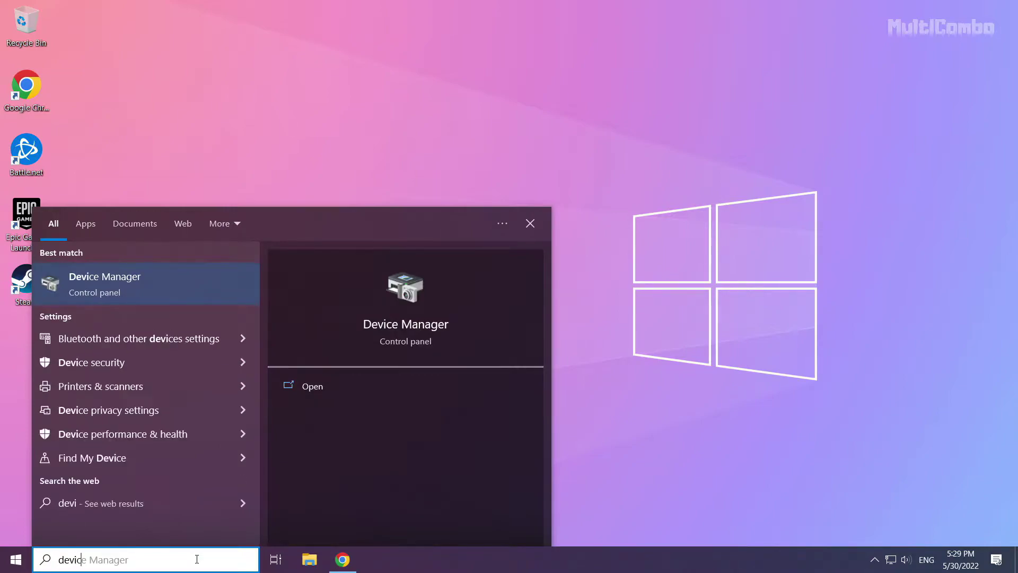
text(e manager)
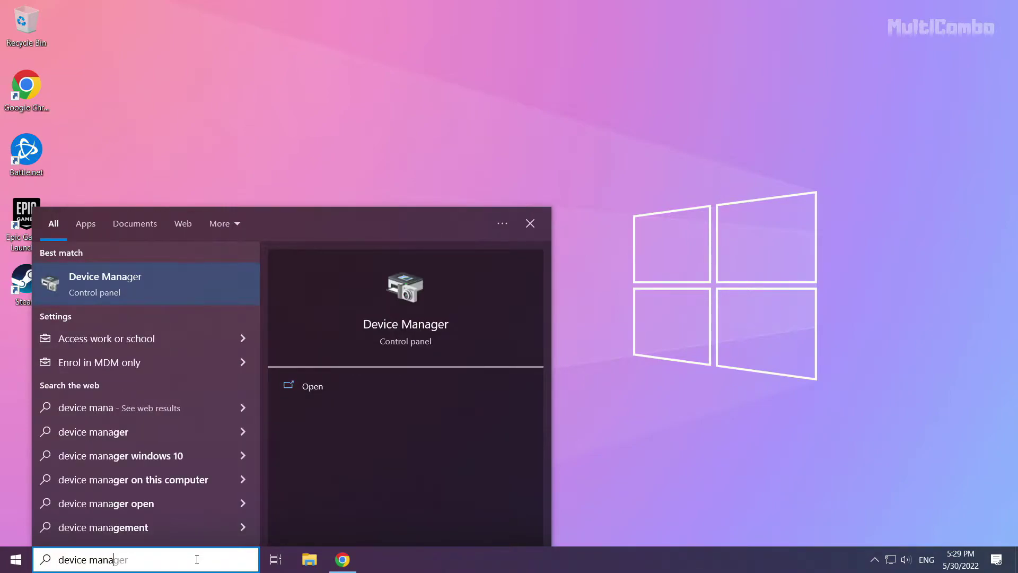
Open Device Manager, centre its window, and expand Display adapters
click(116, 282)
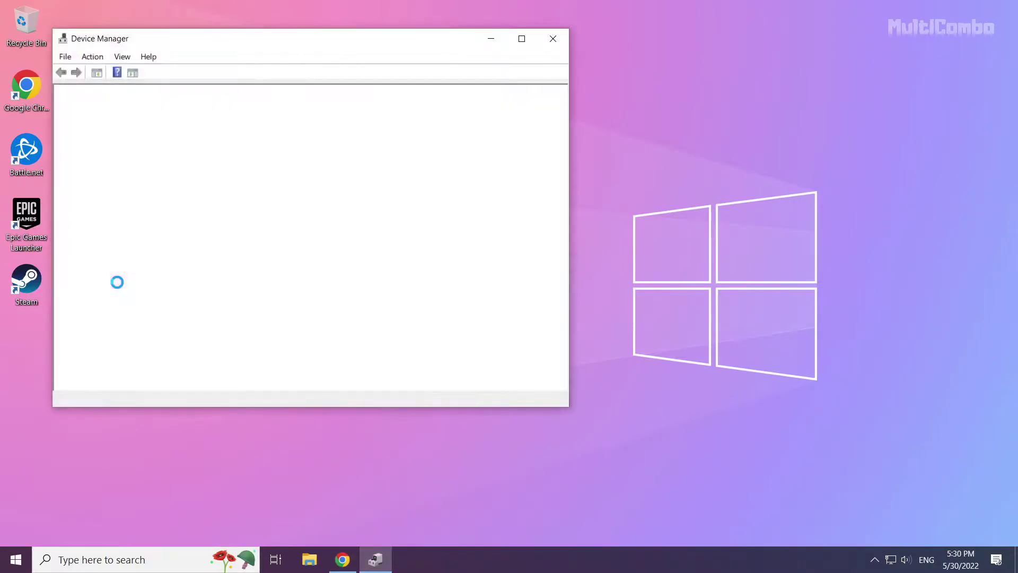
drag(235, 41, 432, 99)
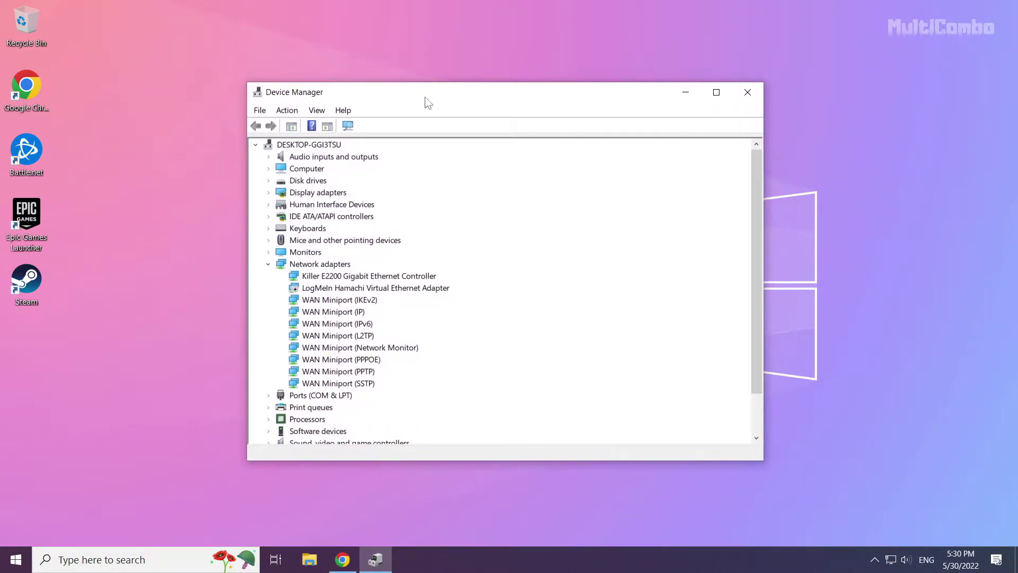
click(300, 192)
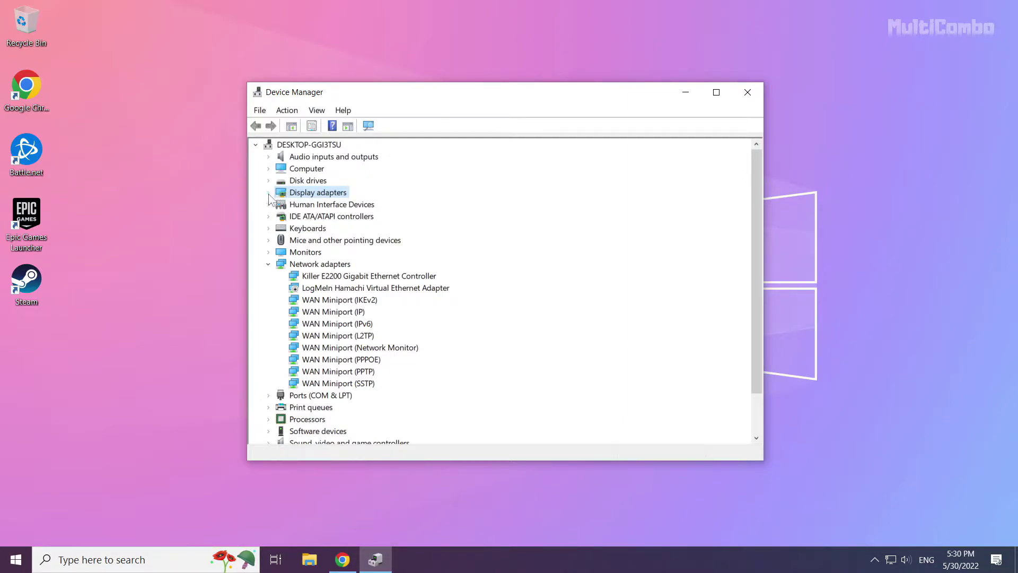
click(268, 193)
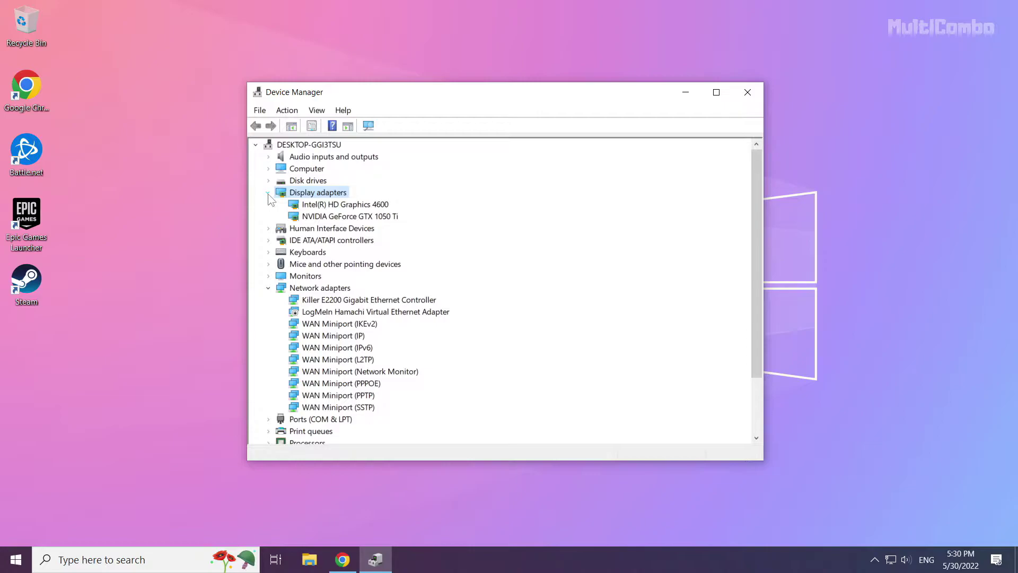
Run an automatic driver search for the NVIDIA GeForce GTX 1050 Ti
click(329, 219)
click(332, 206)
click(334, 218)
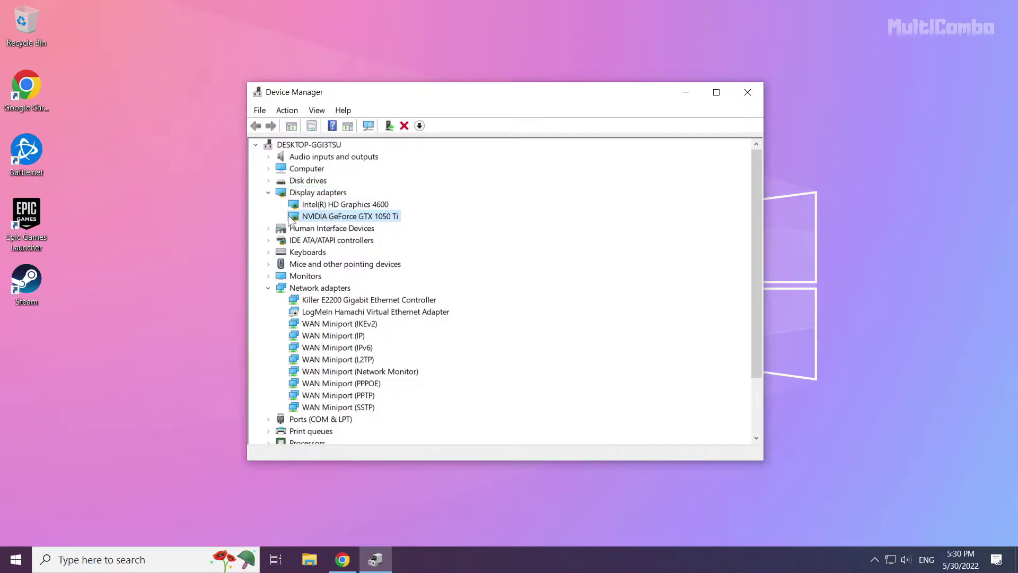
right_click(332, 220)
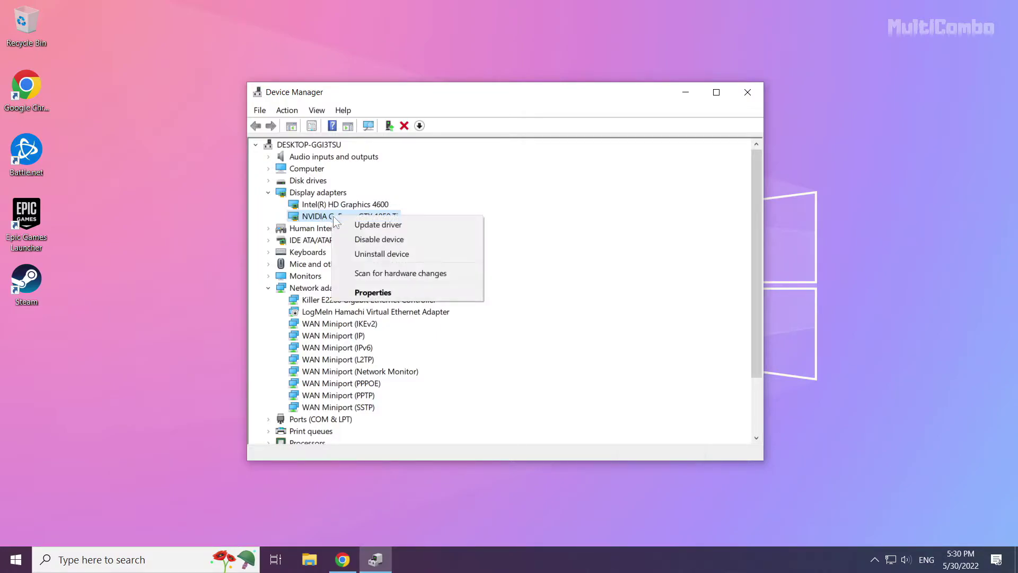
click(395, 227)
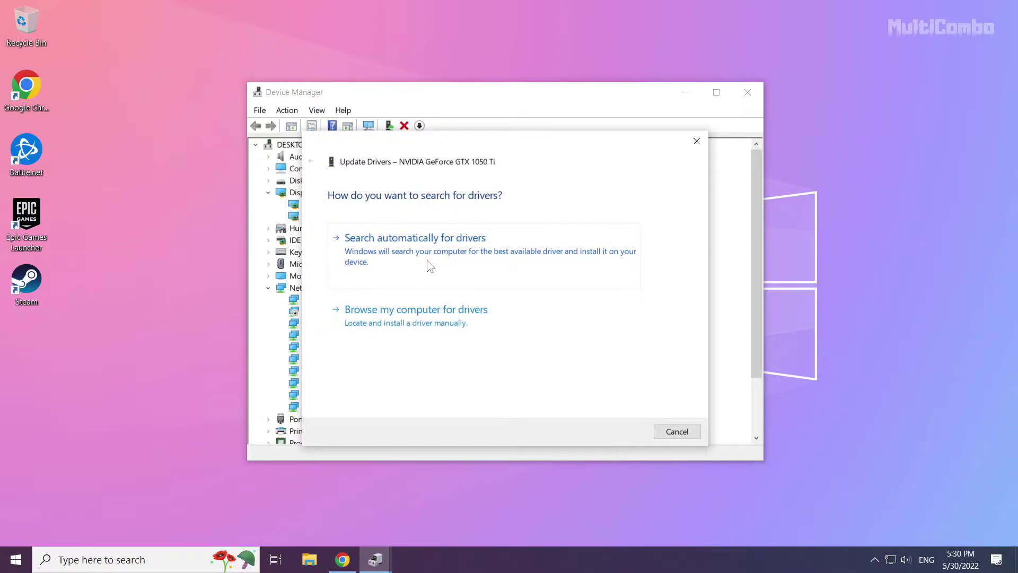
click(454, 265)
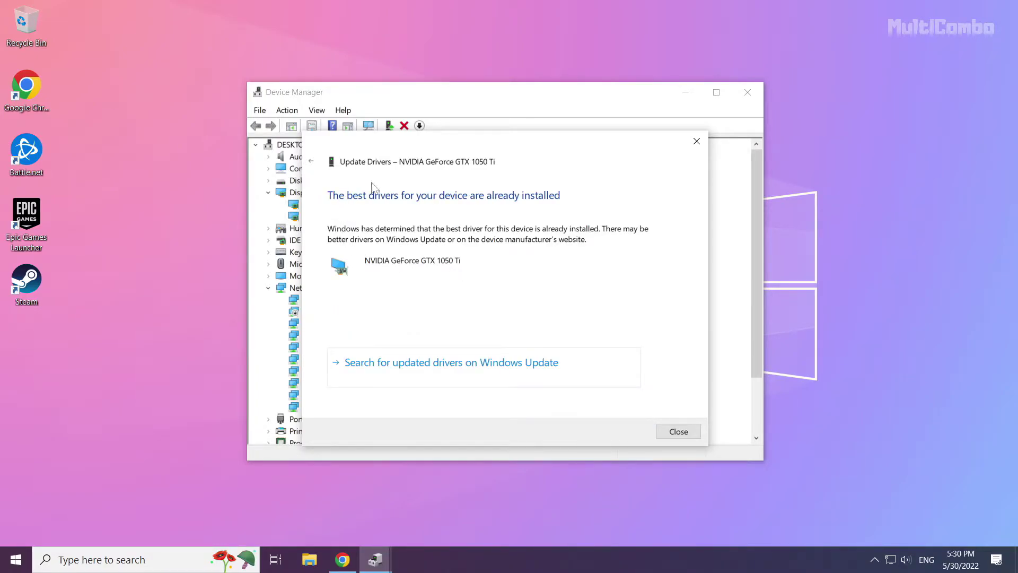
Run an automatic driver search for the Intel(R) HD Graphics 4600 and dismiss the results
click(682, 431)
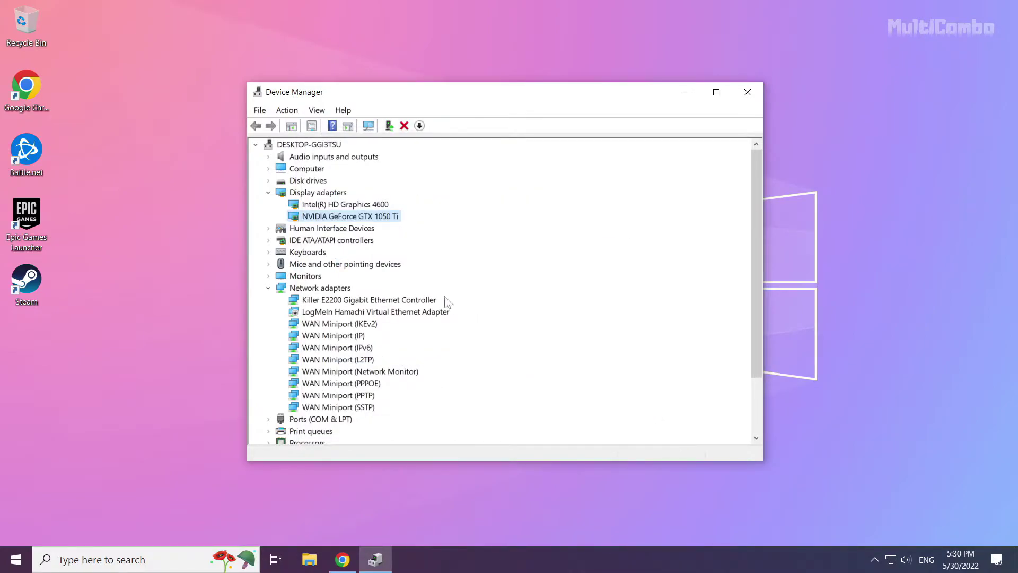
click(321, 205)
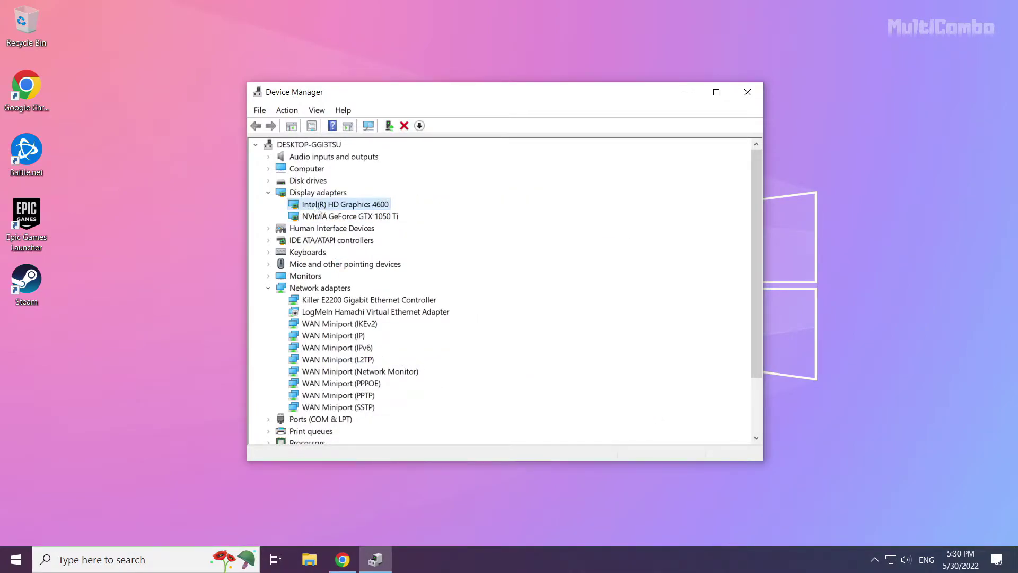
right_click(343, 208)
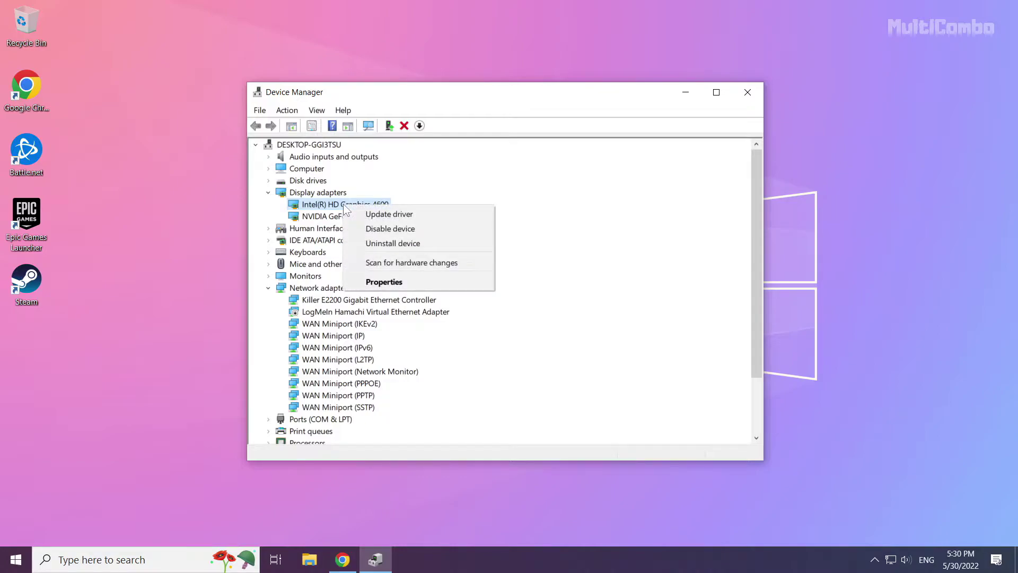
click(428, 217)
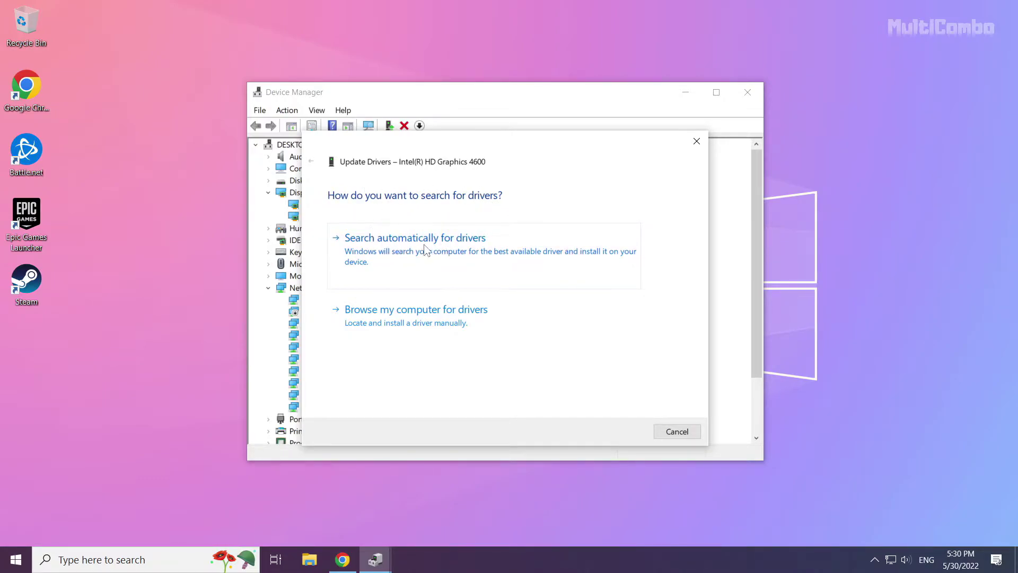
click(422, 271)
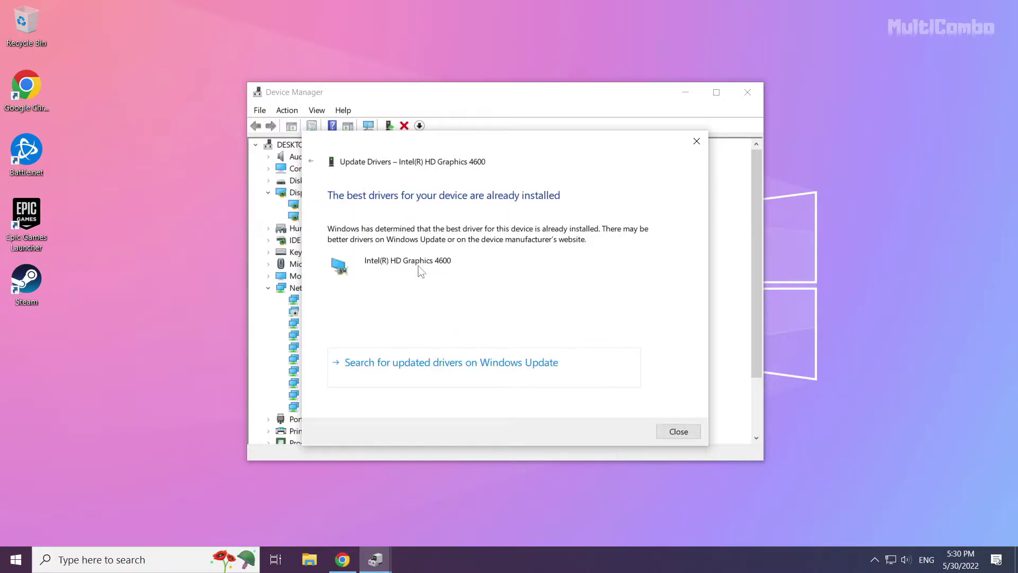
click(681, 432)
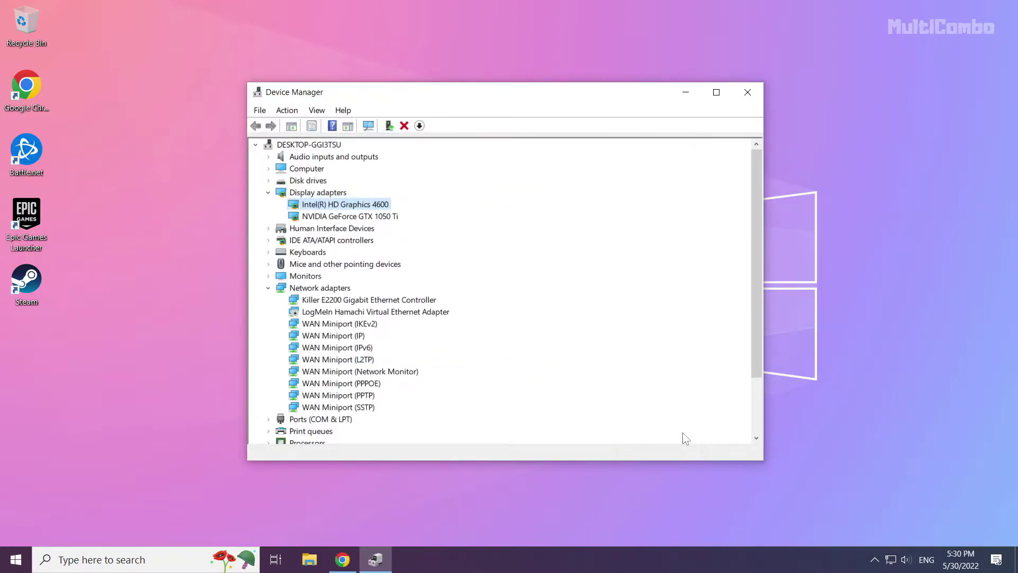
Close Device Manager and search Windows for 'update'
click(748, 95)
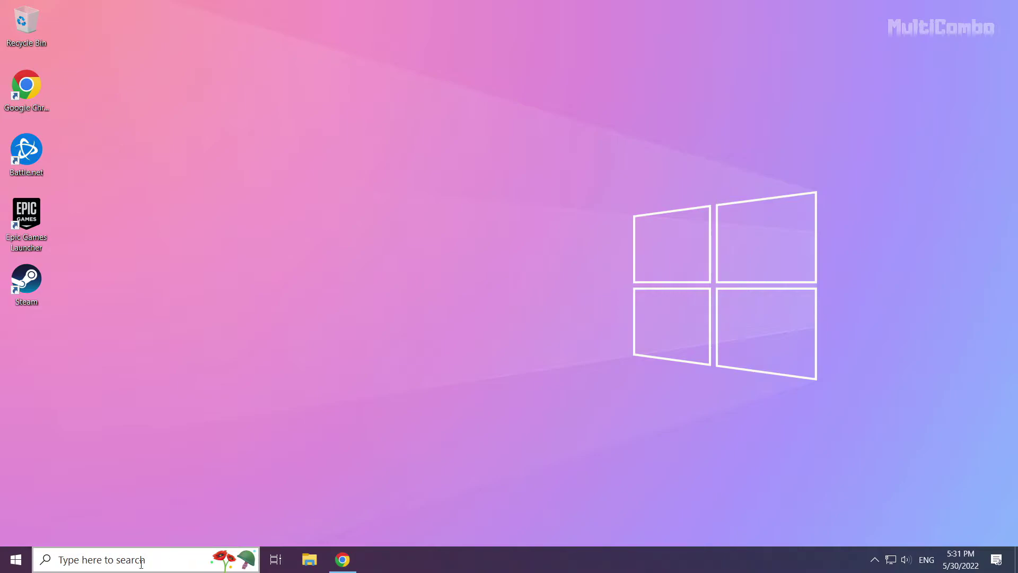
click(125, 561)
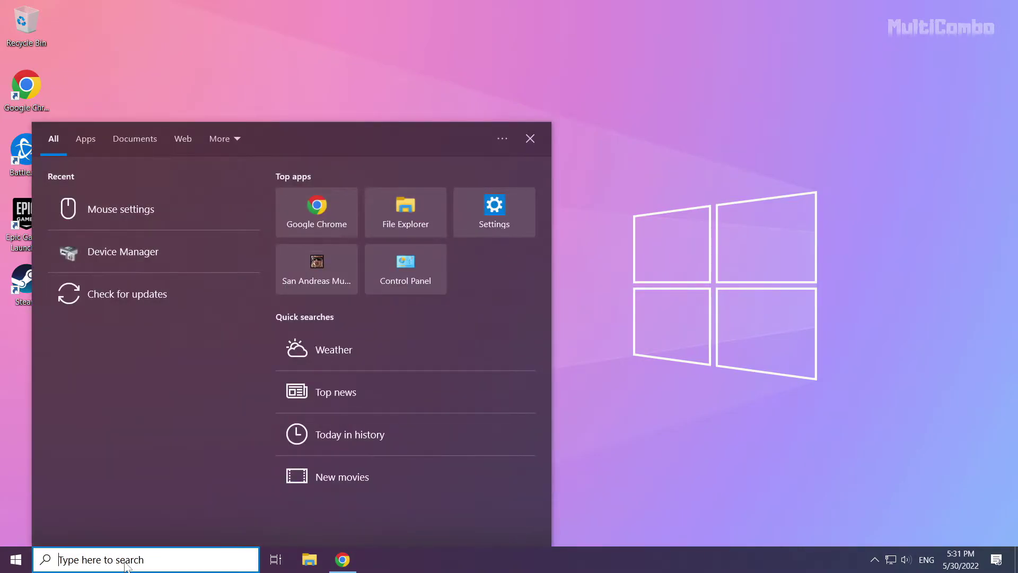
text(update)
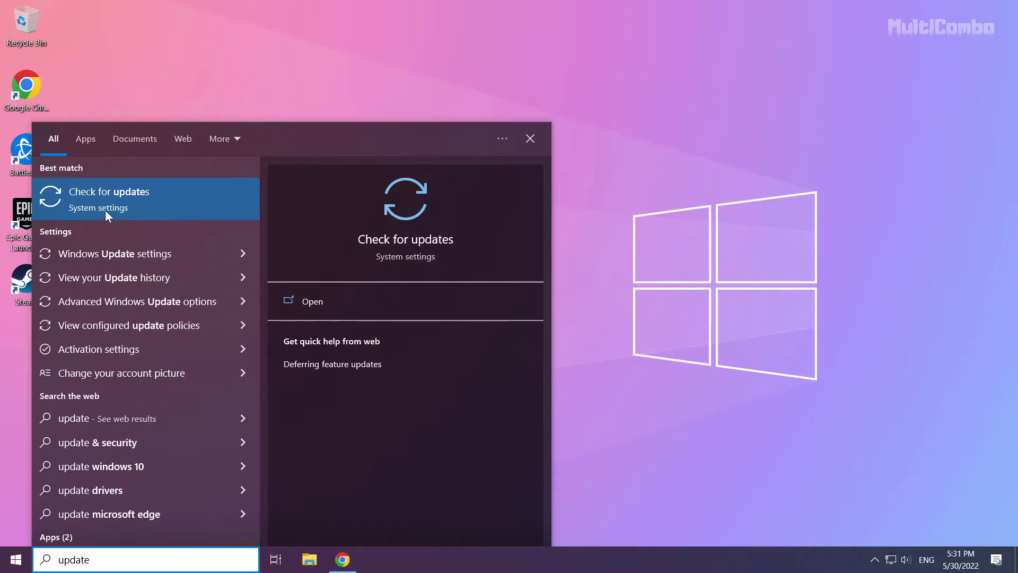
Check Windows Update, confirm the PC is up to date, and close Settings
click(139, 198)
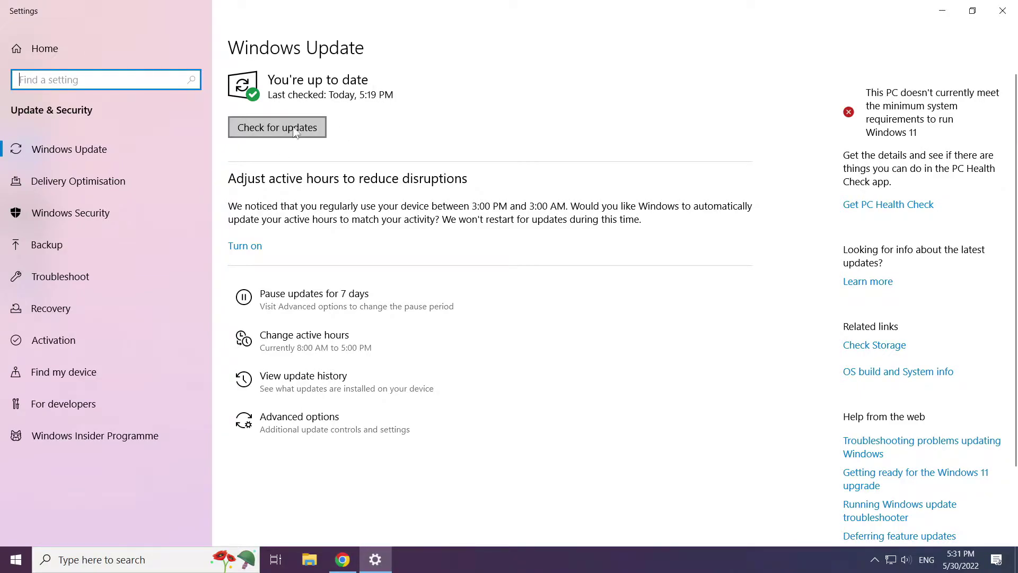
click(279, 127)
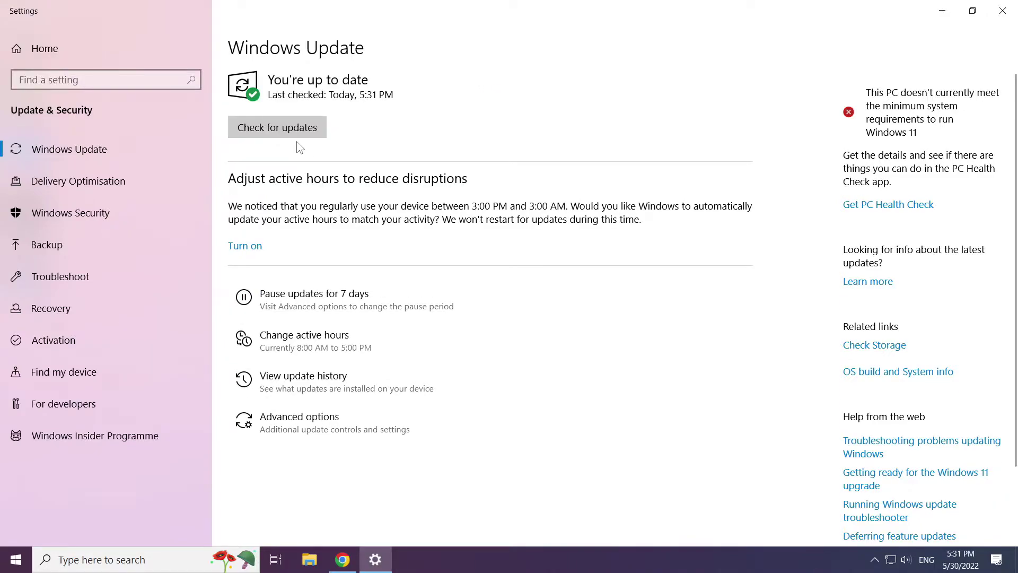
click(1004, 12)
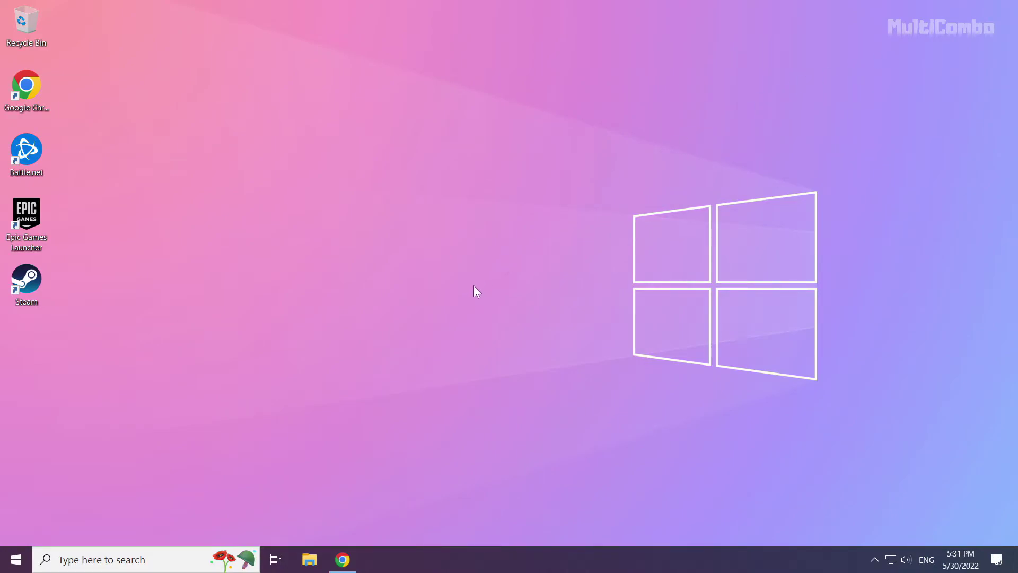
Download the DirectX End-User Runtime Web Installer from Chrome's download page
click(347, 566)
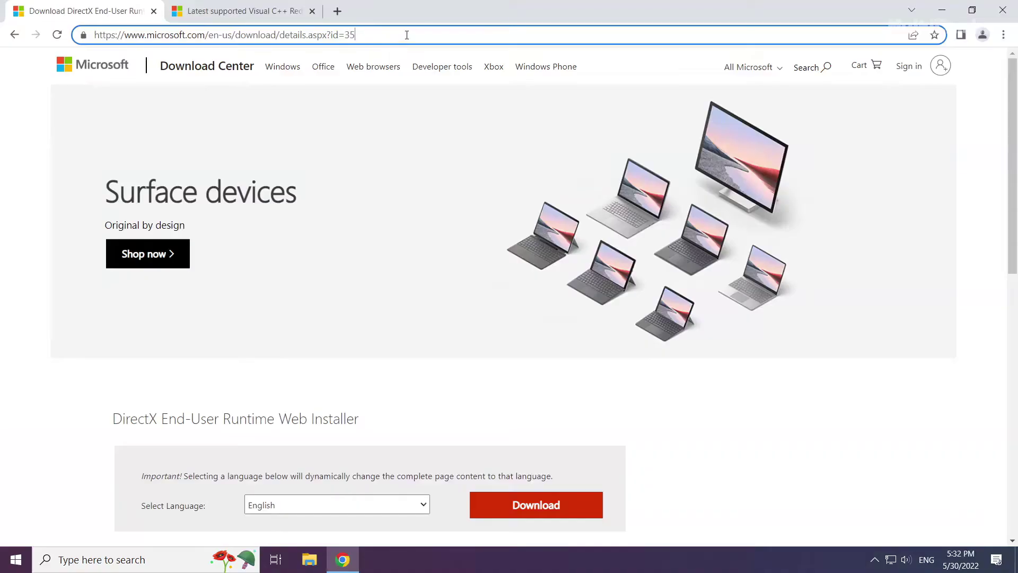
drag(406, 35, 428, 32)
click(419, 387)
scroll(408, 386, down, 1)
scroll(408, 386, down, 2)
drag(370, 293, 104, 284)
click(95, 283)
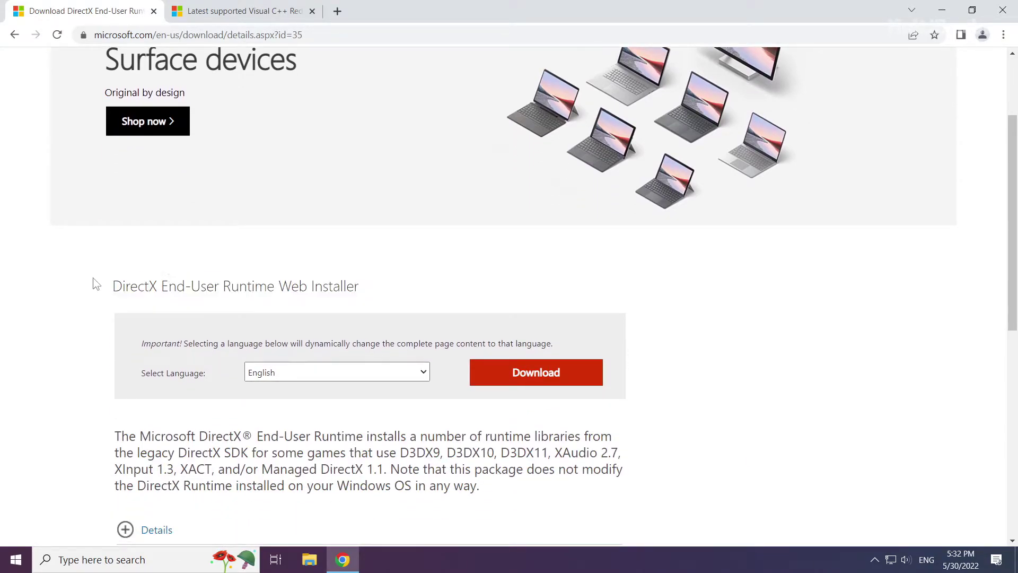
click(530, 378)
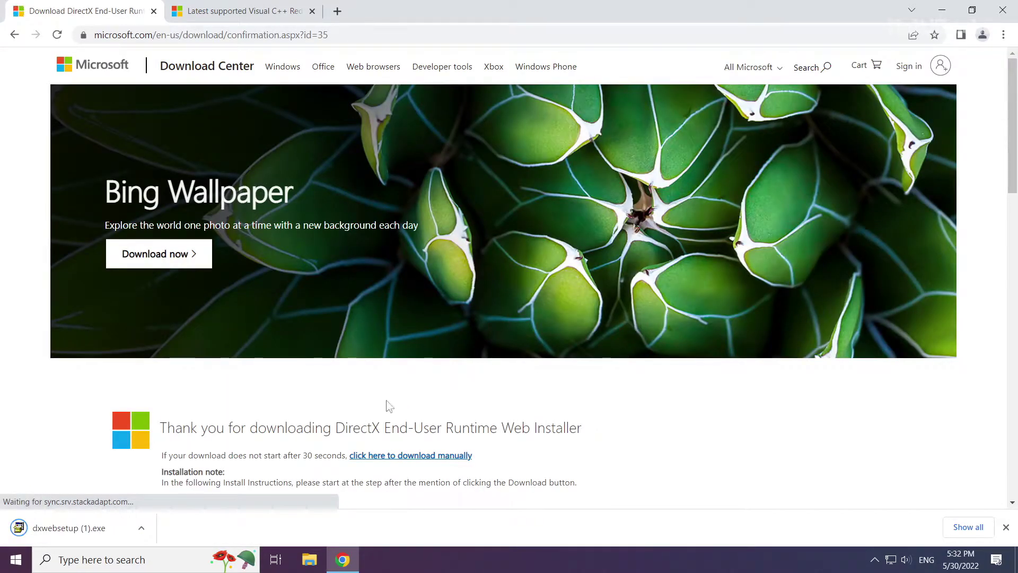
Run dxwebsetup (1).exe, accept the licence, skip the Bing Bar, and finish DirectX Setup
click(70, 528)
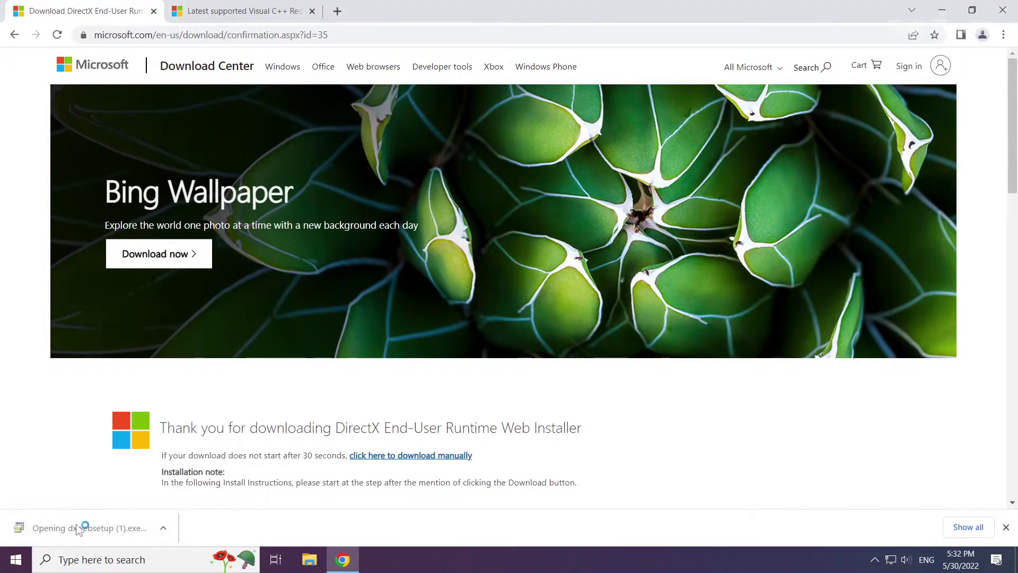
drag(204, 47, 498, 176)
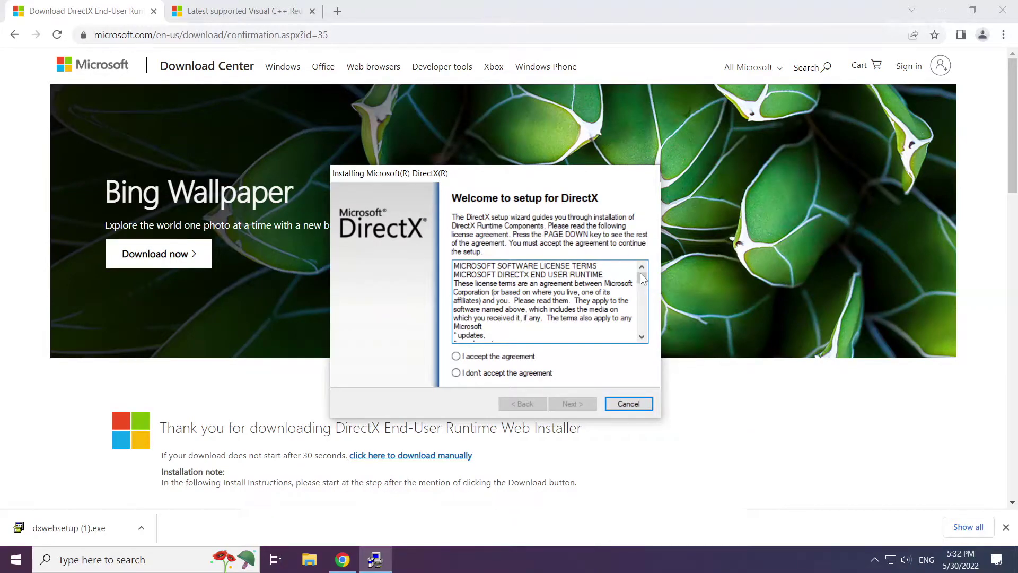
drag(642, 278, 645, 335)
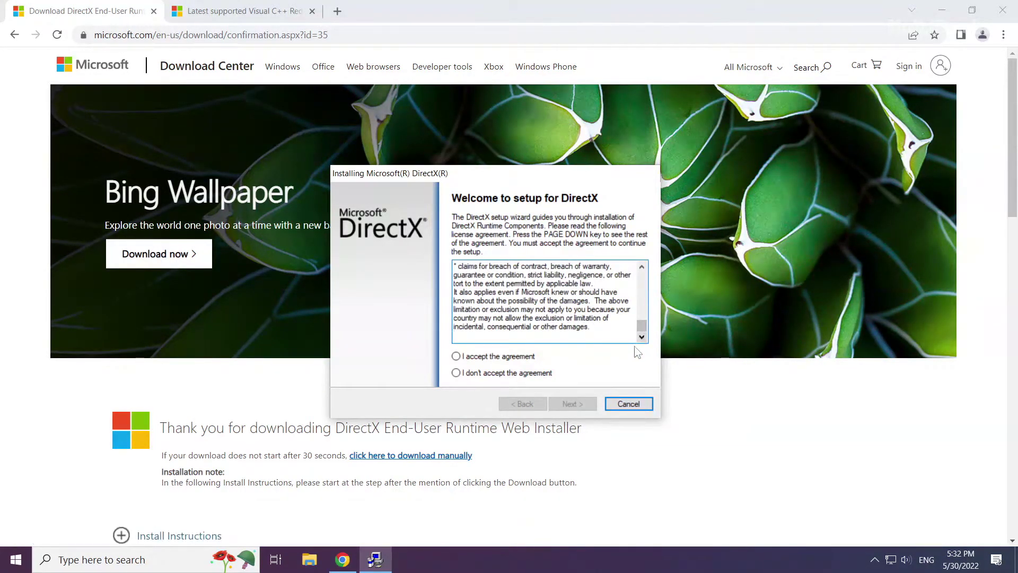
click(455, 356)
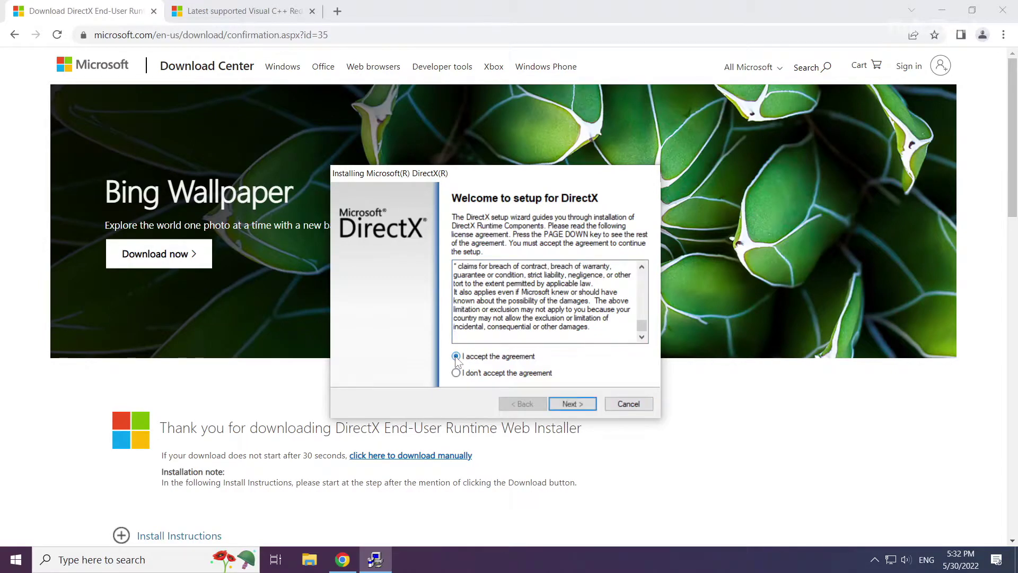
click(570, 404)
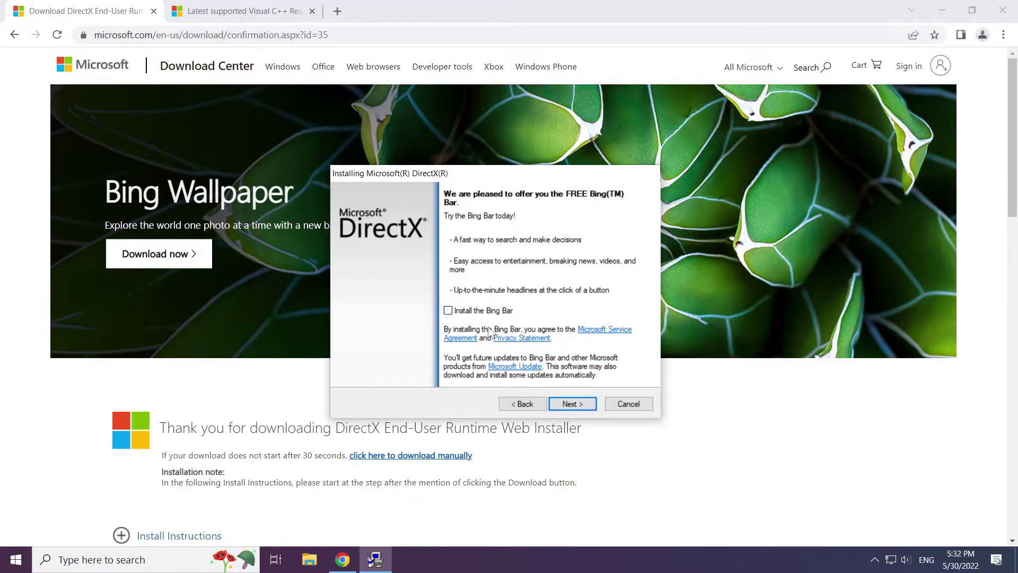
click(571, 403)
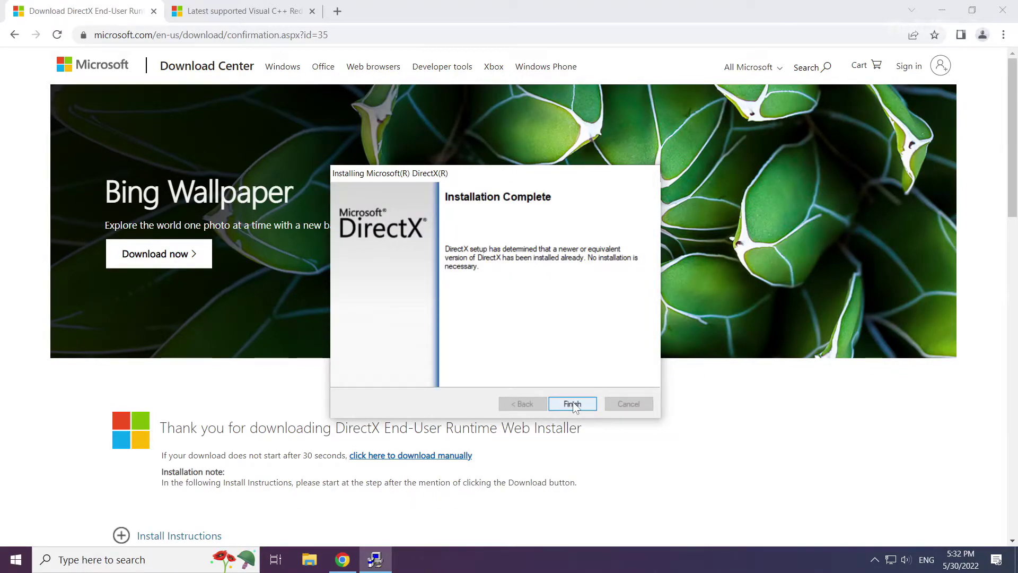
click(572, 404)
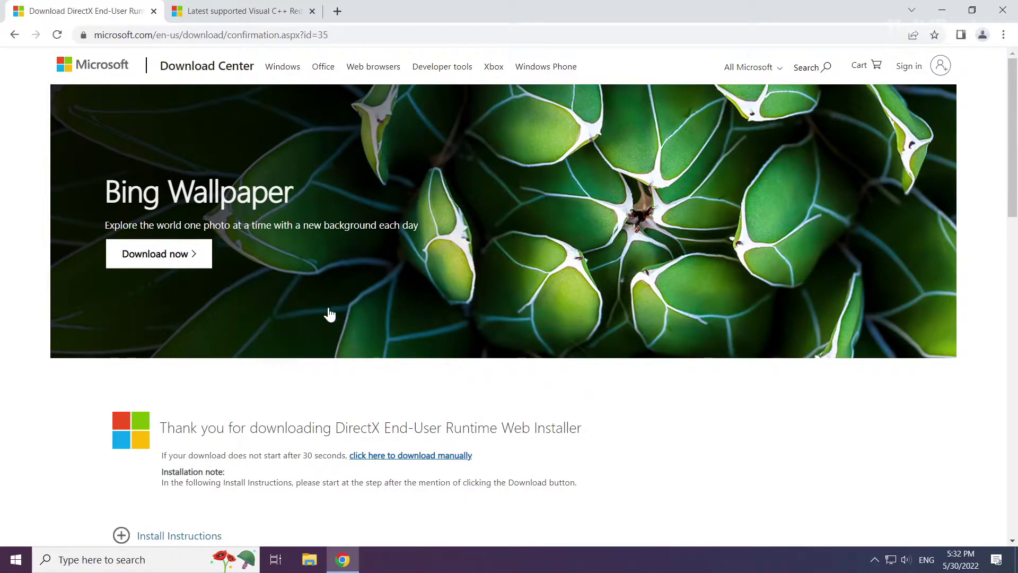
Close the DirectX tab and review the Visual C++ Redistributable page's Visual Studio 2015-2022 section
click(154, 12)
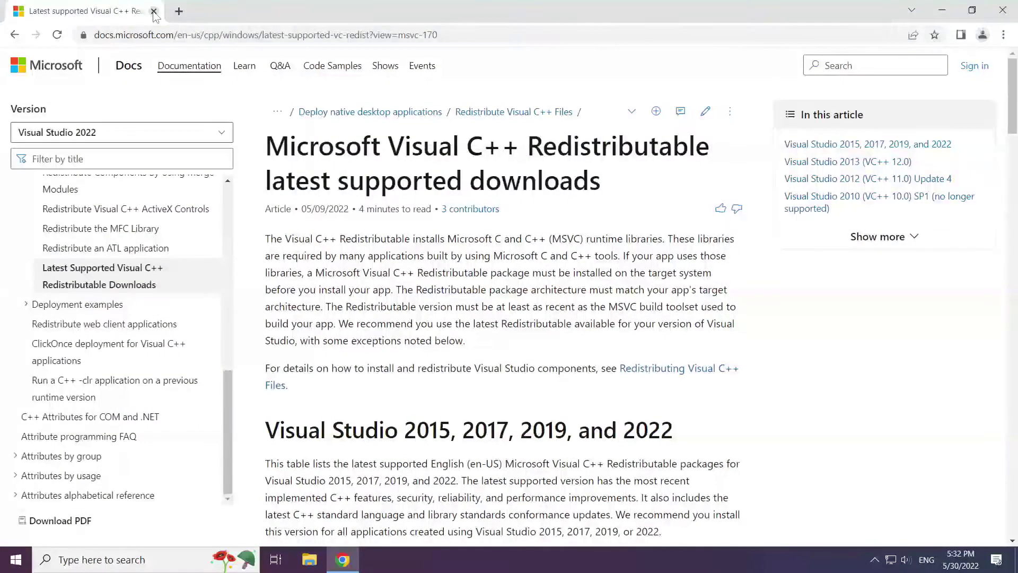
click(528, 34)
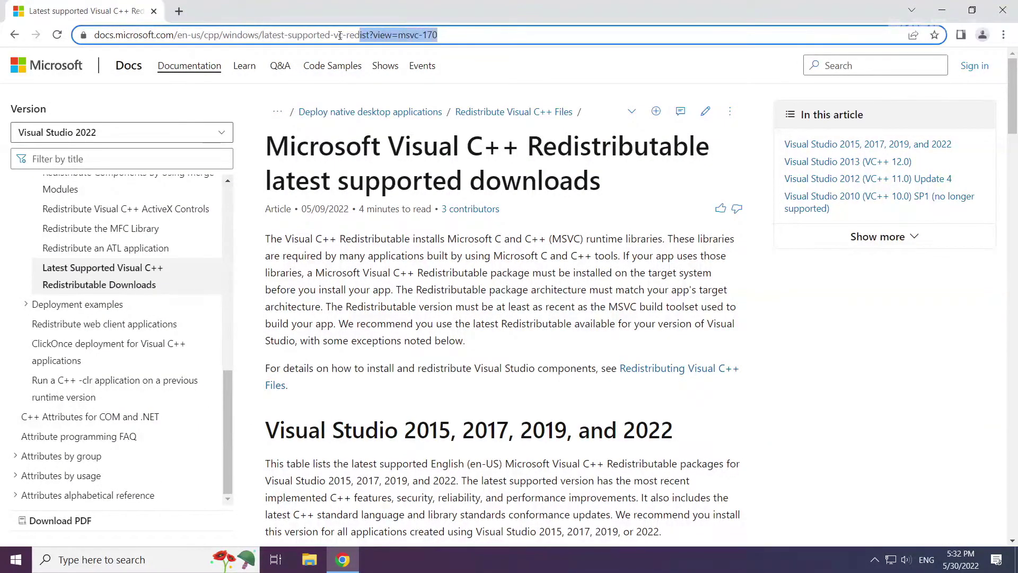
click(529, 31)
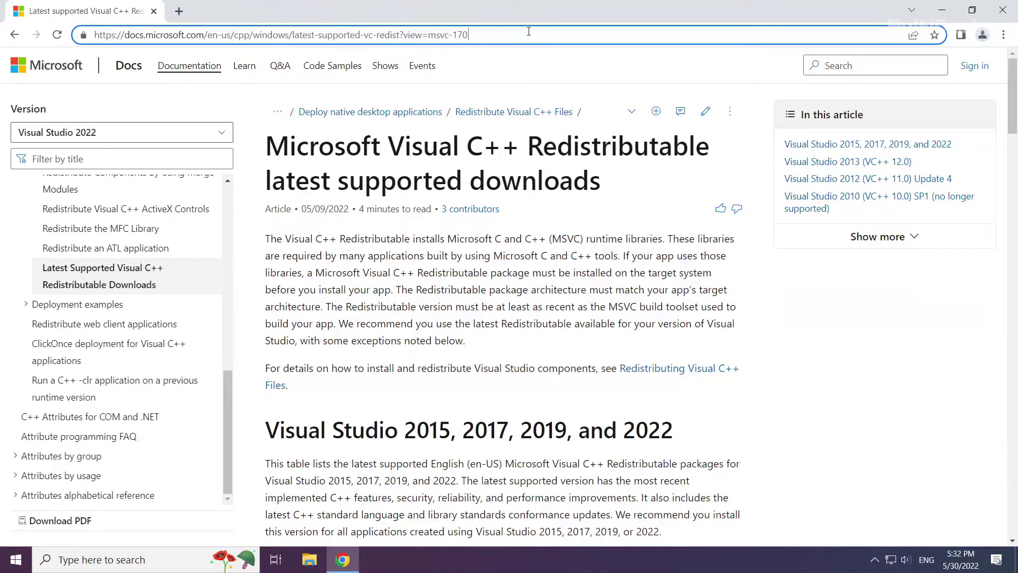
click(367, 95)
drag(265, 145, 518, 146)
click(518, 147)
drag(265, 430, 682, 433)
click(700, 433)
Download the ARM64, x86 and x64 redistributable installers from the table
scroll(513, 414, down, 4)
scroll(510, 409, down, 1)
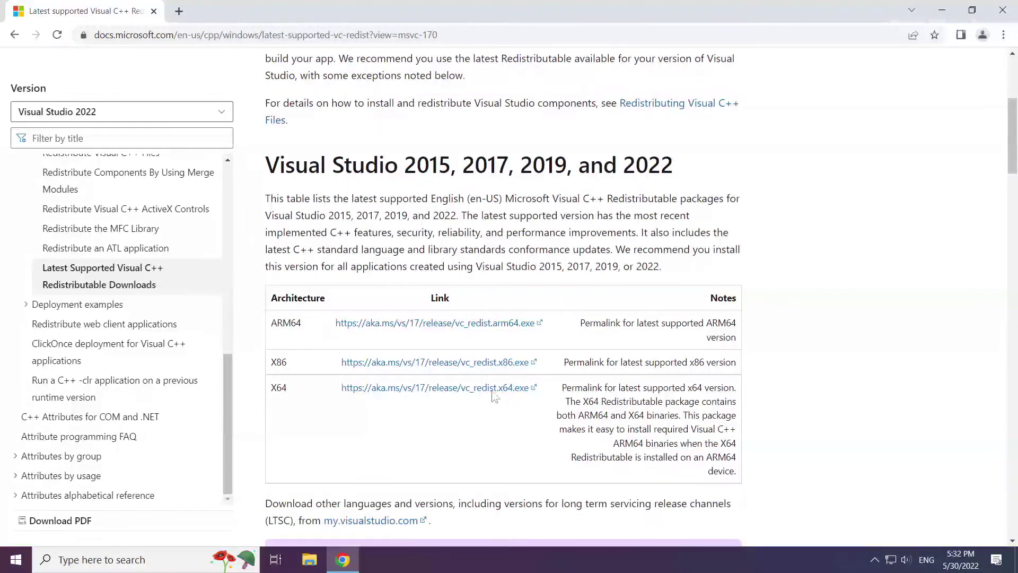
drag(271, 319, 564, 390)
click(406, 331)
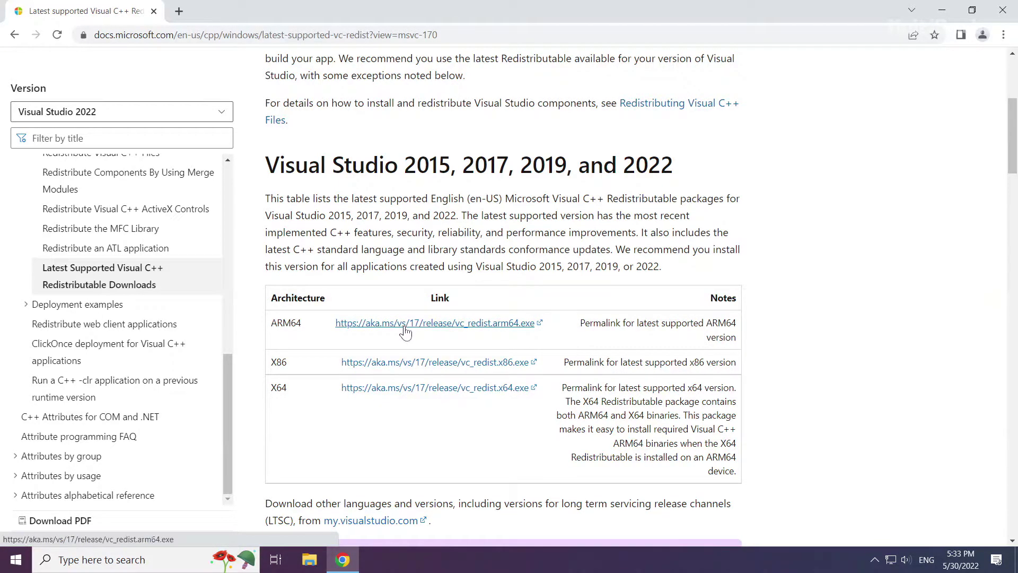
click(407, 328)
click(408, 365)
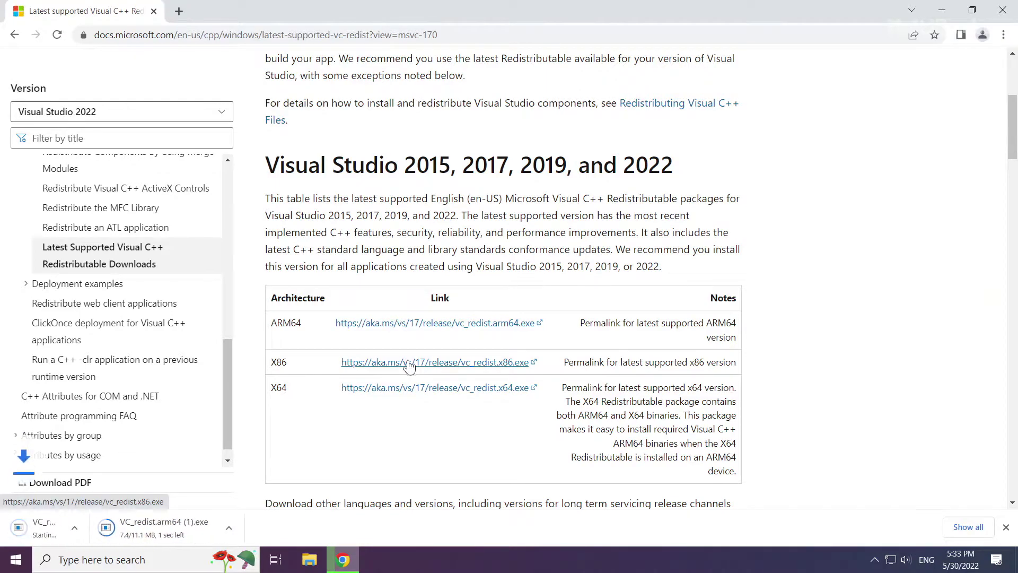
click(398, 392)
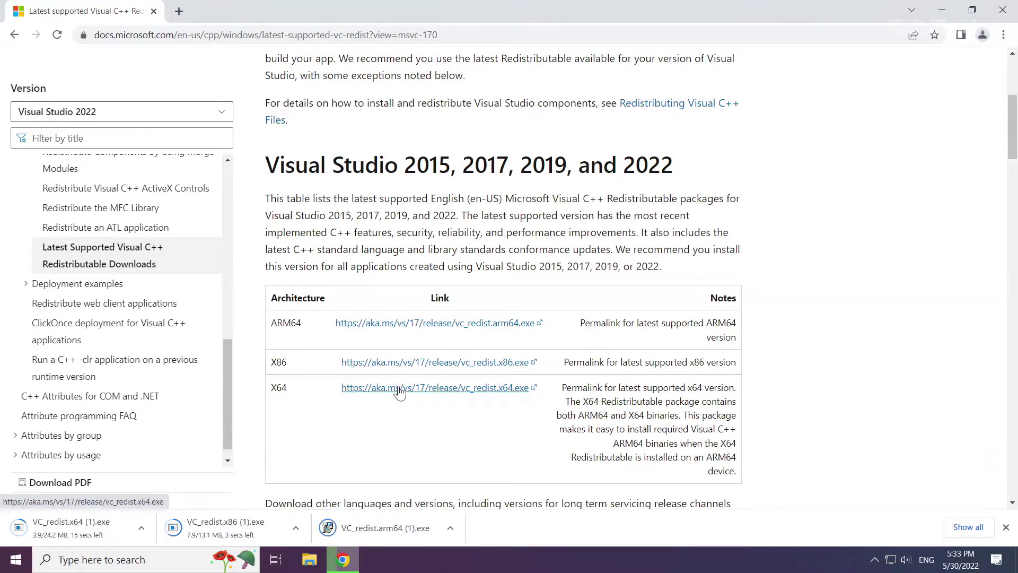
Run the ARM64 redistributable installer, accepting its licence terms
click(394, 530)
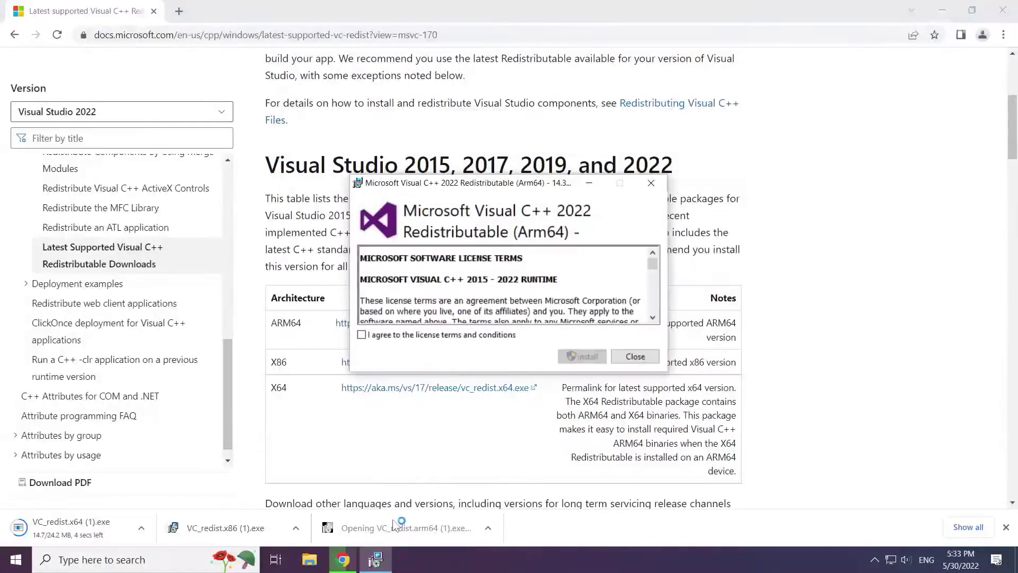
drag(653, 265, 652, 319)
click(361, 335)
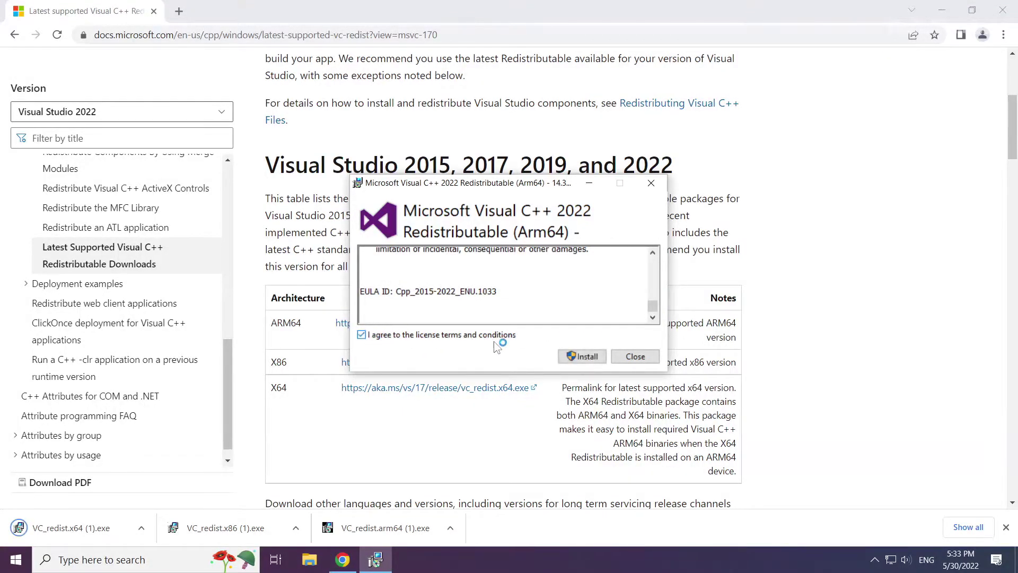
click(578, 364)
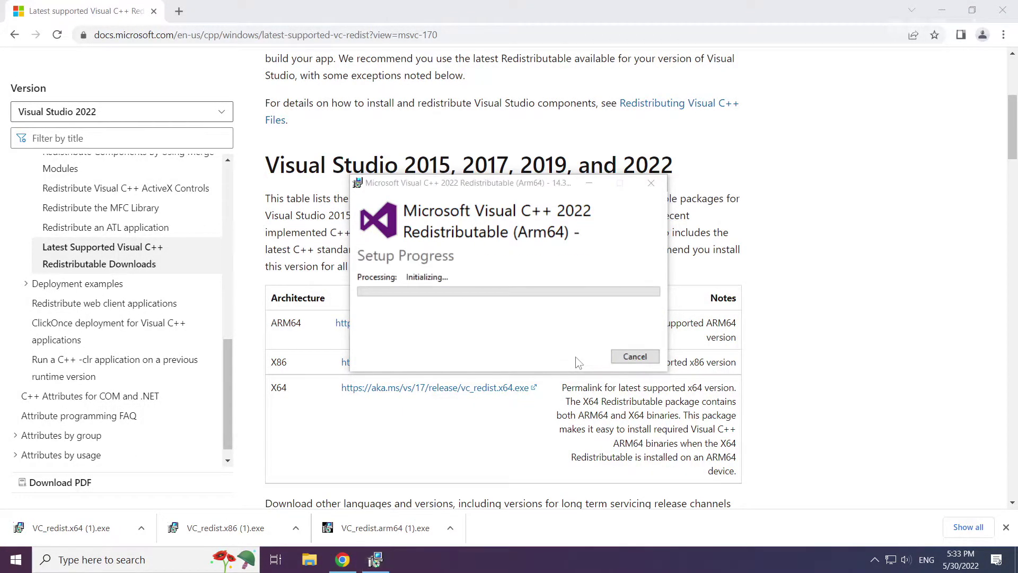
Install the x86 Visual C++ 2015-2022 Redistributable, accepting its licence terms
click(228, 526)
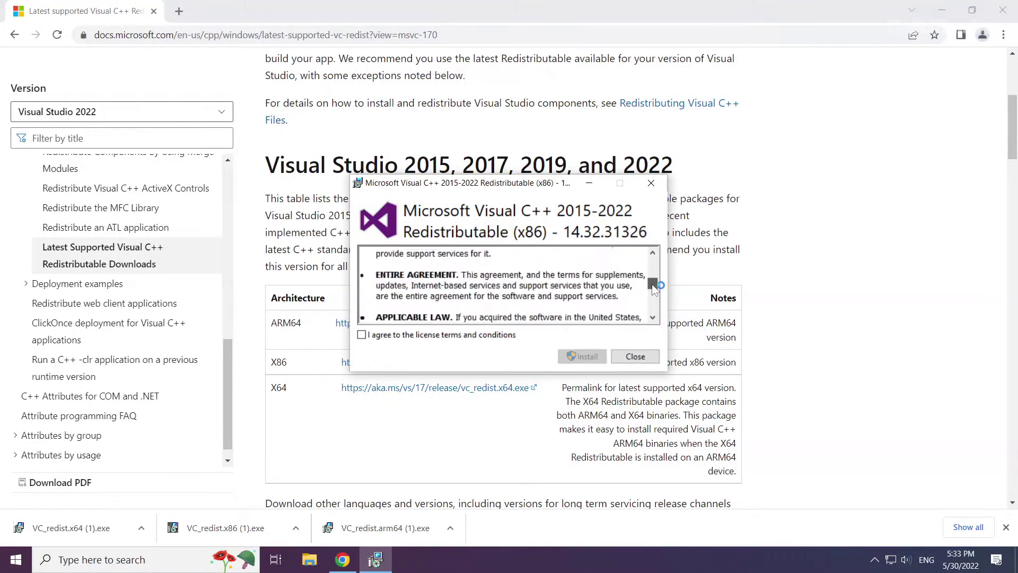
drag(654, 289, 653, 307)
click(457, 339)
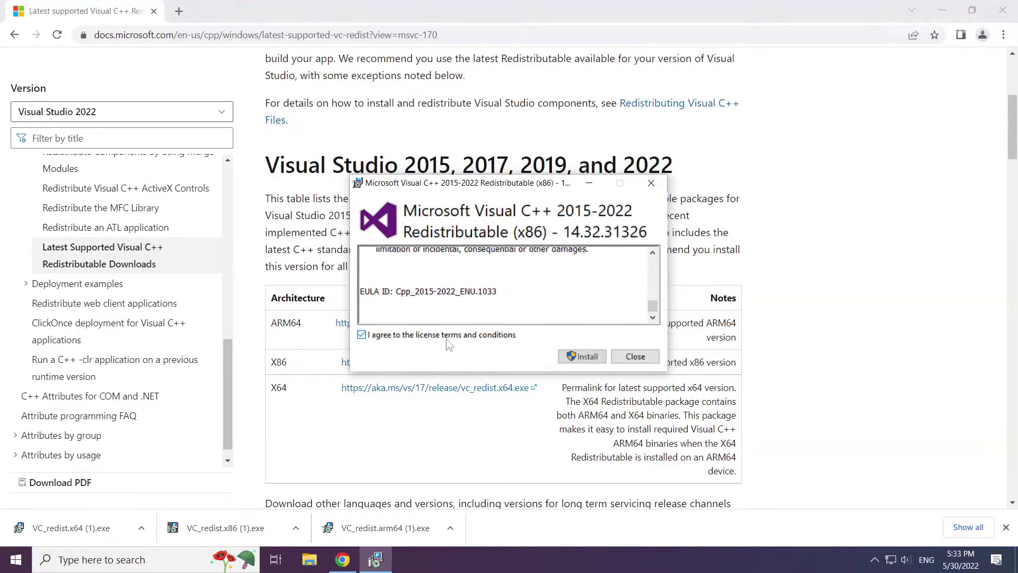
click(583, 356)
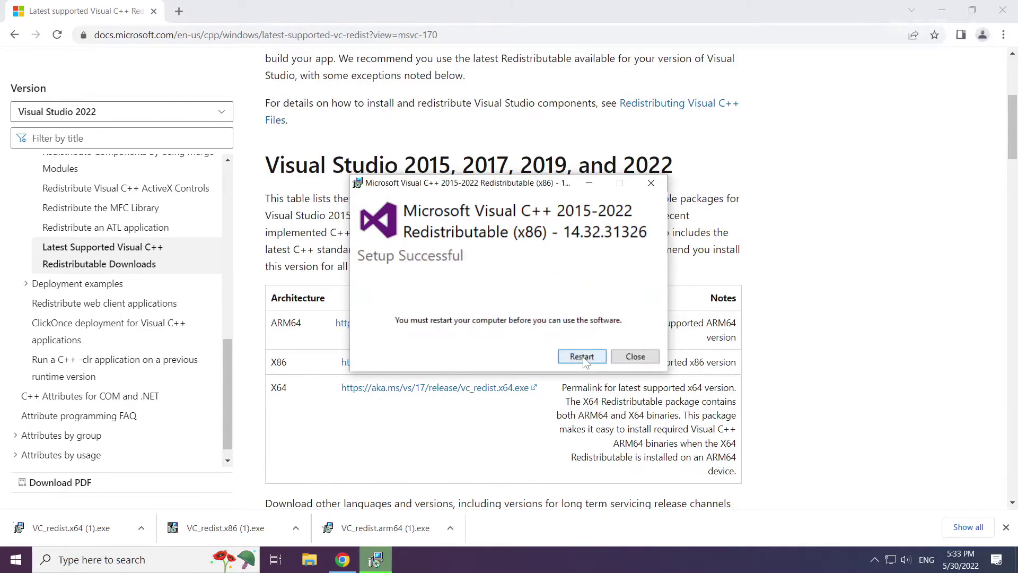
Install the x64 redistributable without restarting, then close Chrome
click(636, 357)
click(76, 530)
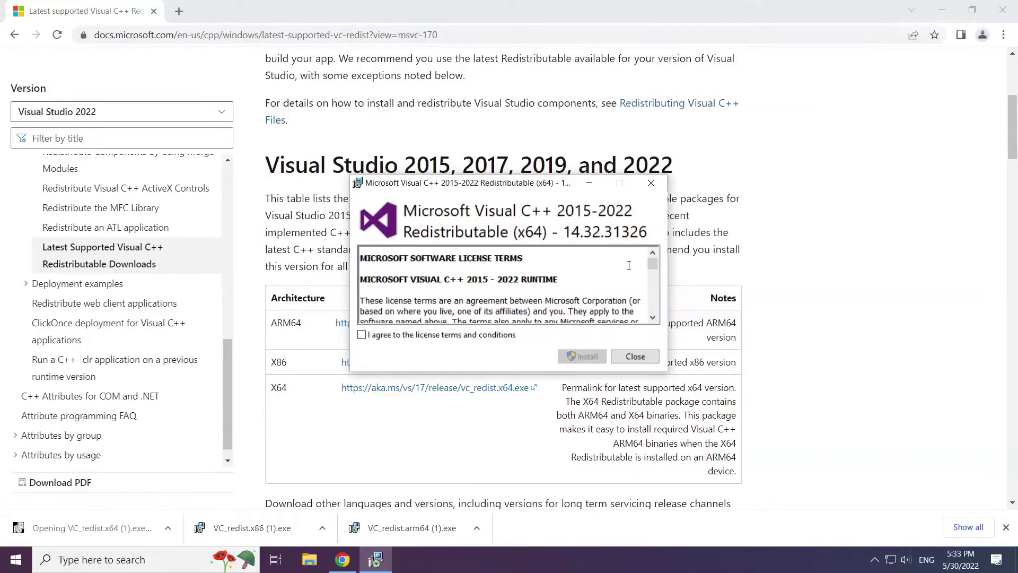
drag(653, 264, 652, 307)
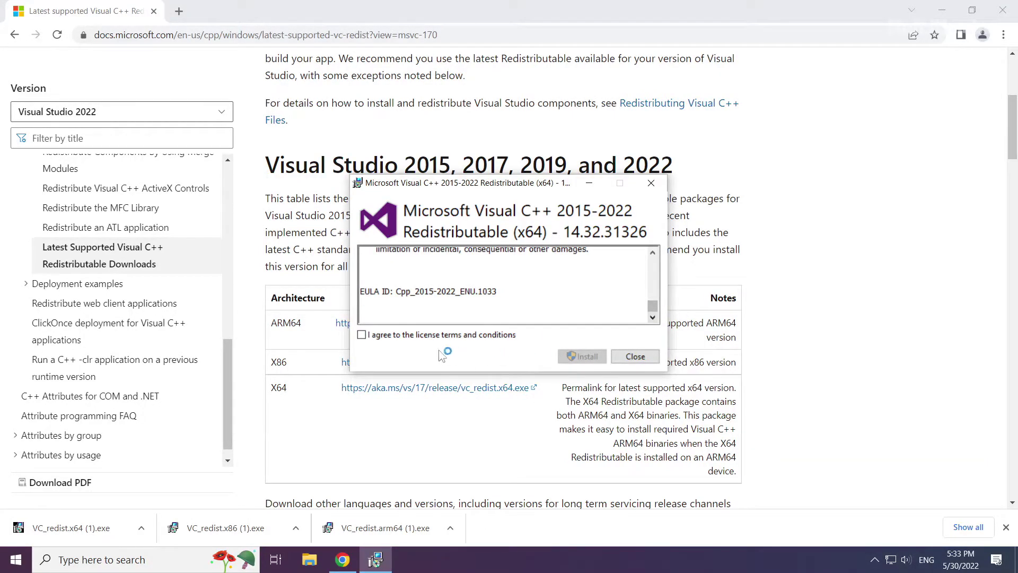
click(361, 335)
click(586, 356)
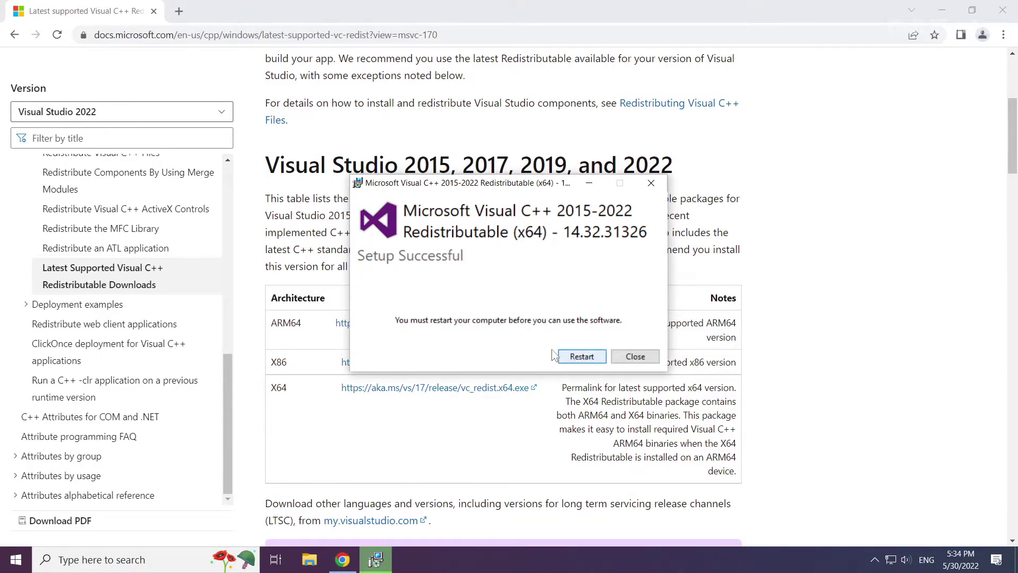
click(642, 360)
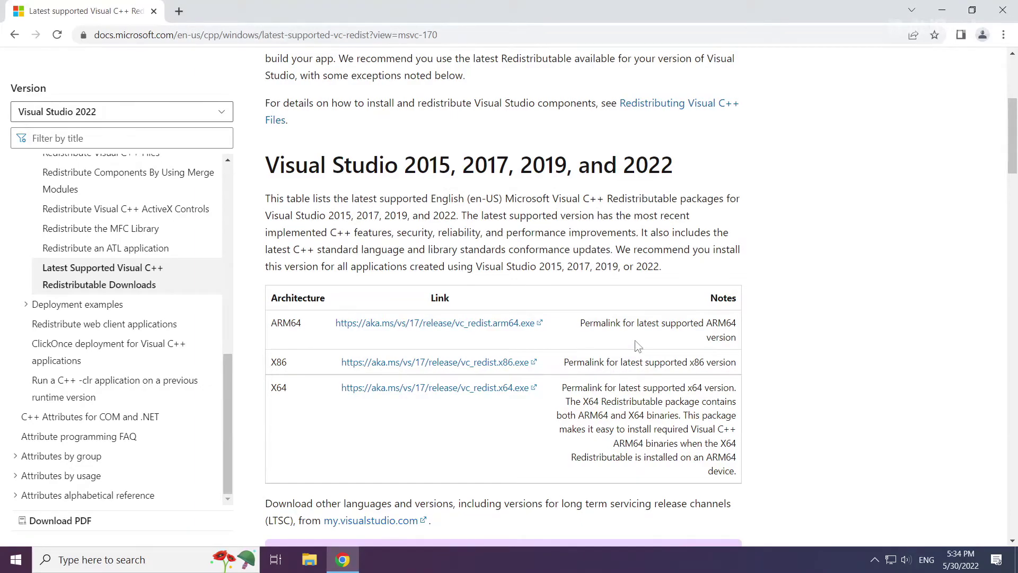
click(1003, 12)
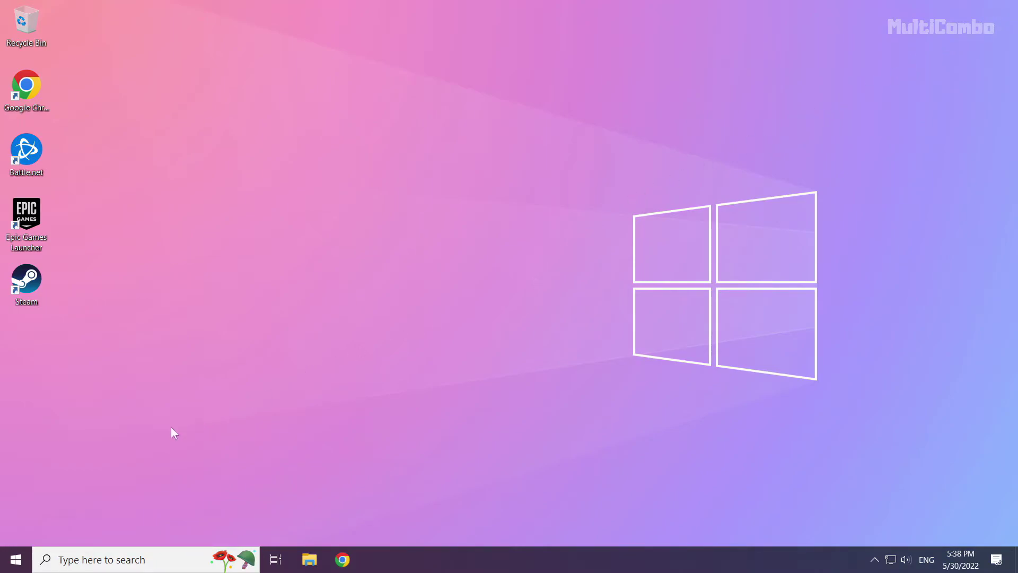
In Task Manager's Startup list, disable Microsoft Edge and Java Update Scheduler
right_click(17, 566)
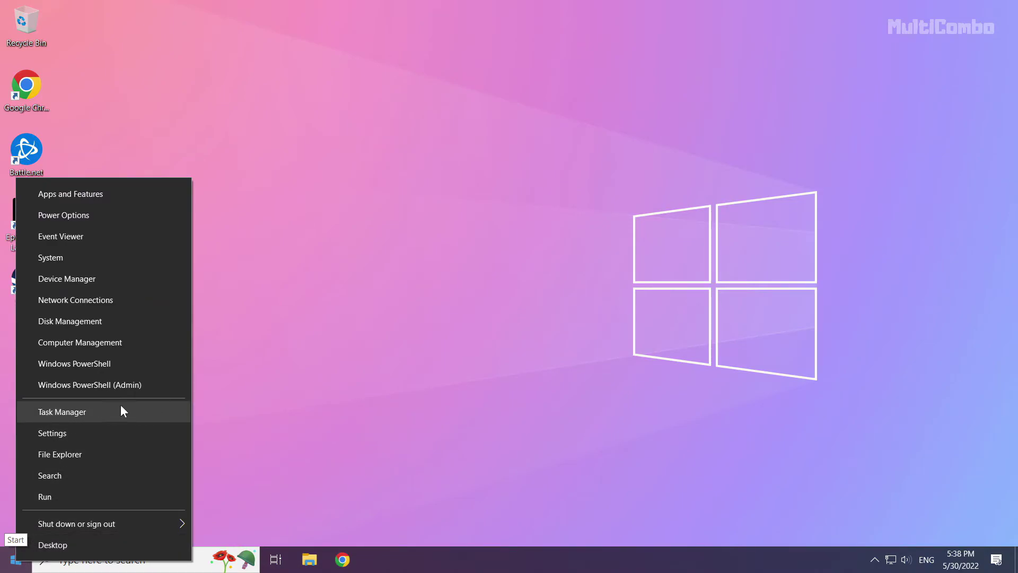
click(93, 412)
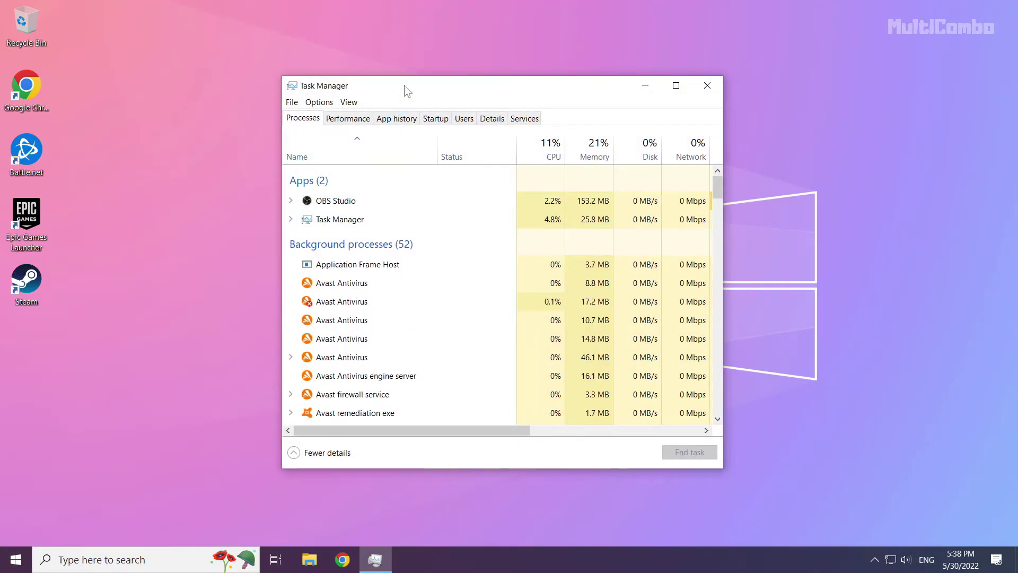
click(438, 122)
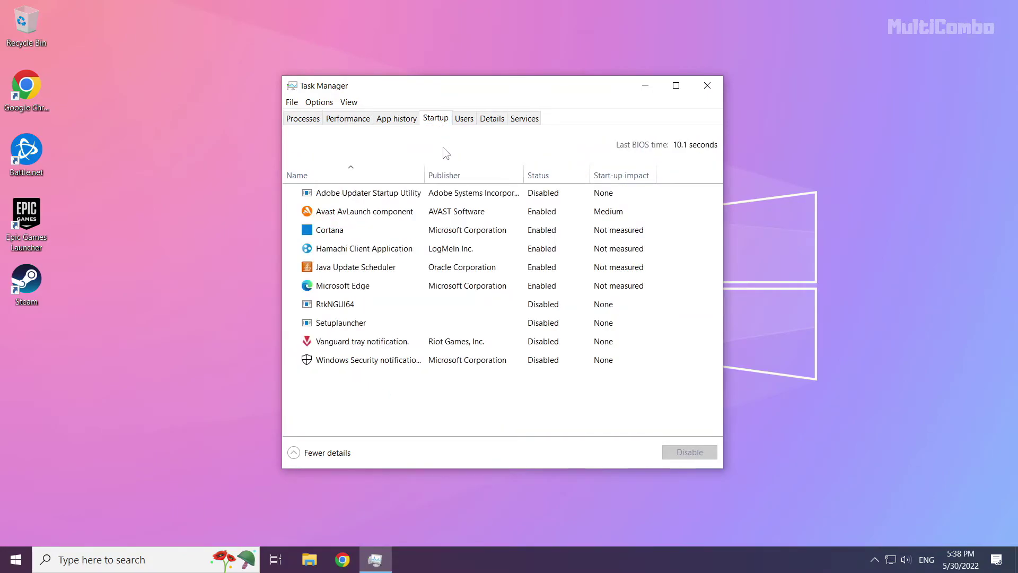
click(386, 284)
click(679, 454)
click(404, 272)
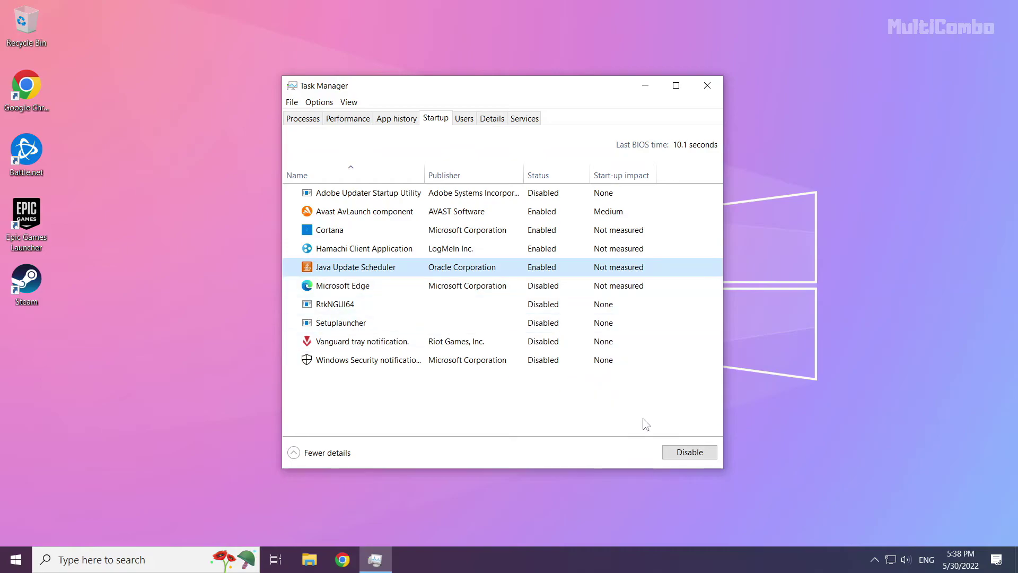
click(683, 452)
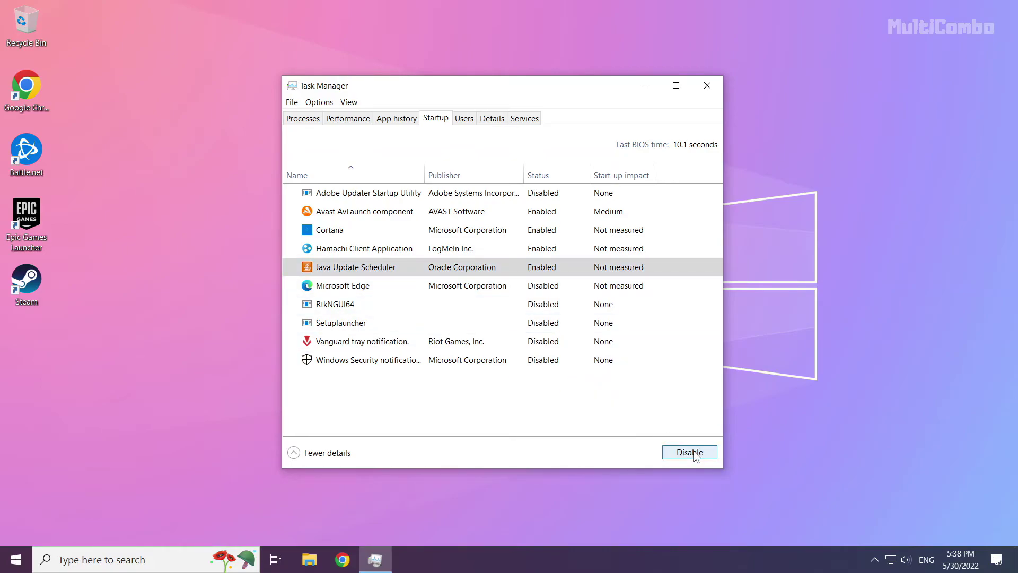
Disable Hamachi Client Application and Cortana at startup, then close Task Manager
click(444, 250)
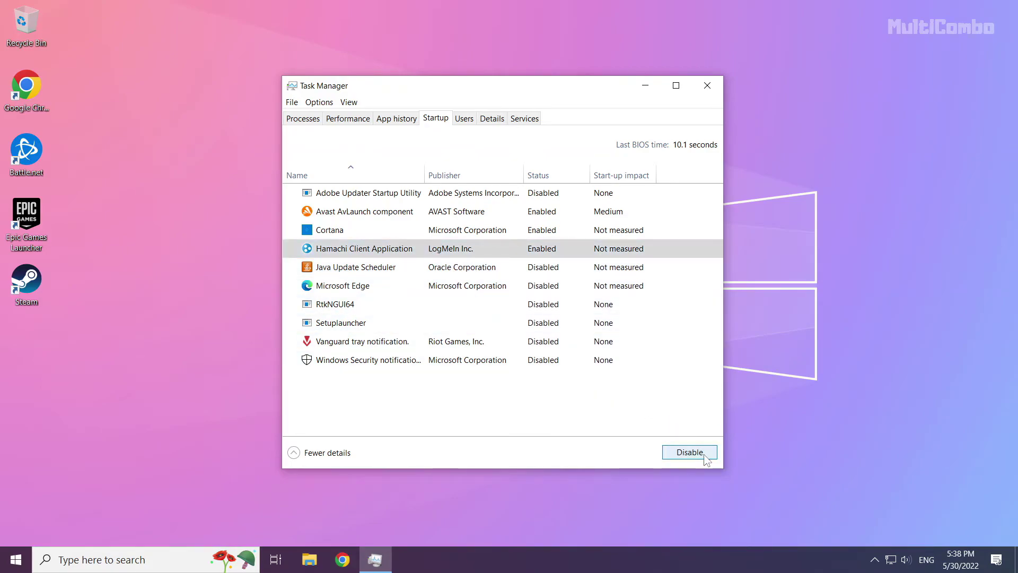
click(689, 452)
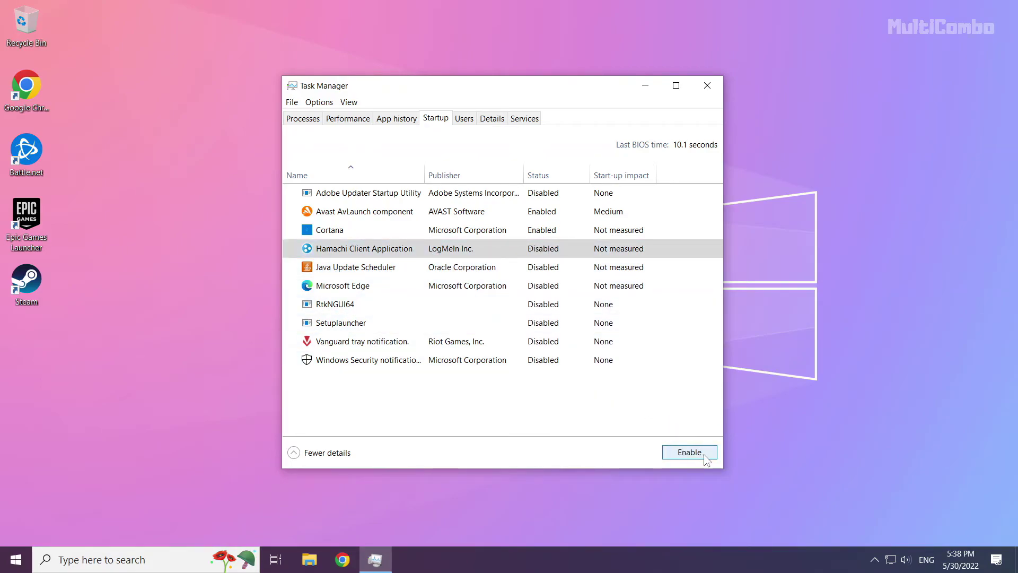
click(490, 233)
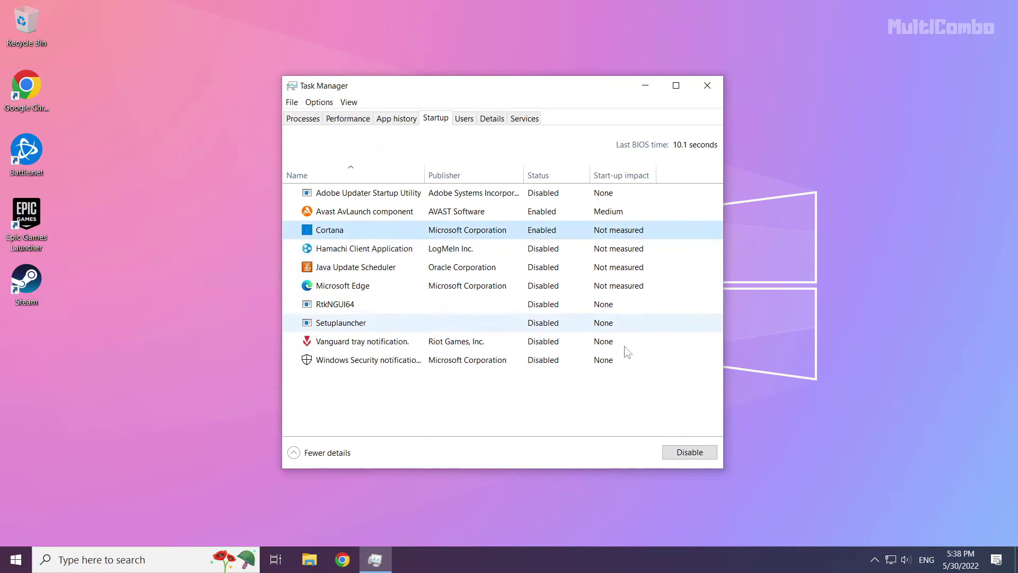
click(691, 454)
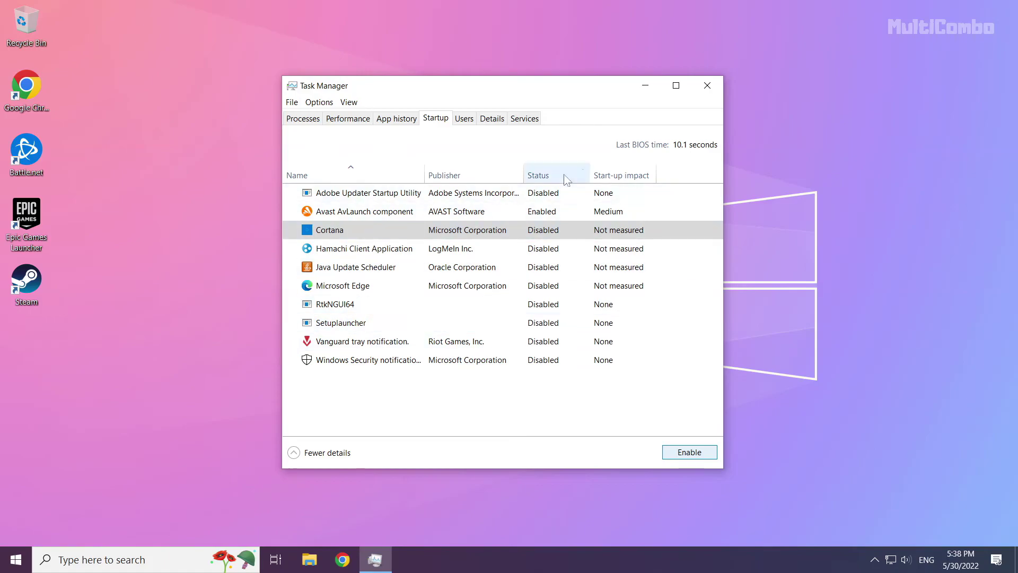
click(708, 87)
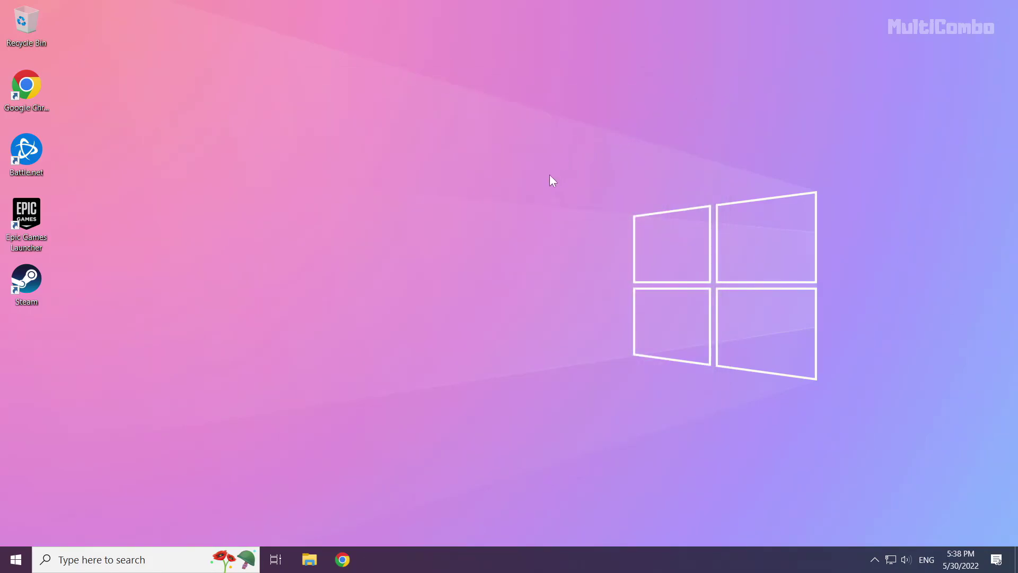
From the Start menu, show the power options Sleep, Shut down and Restart
click(16, 560)
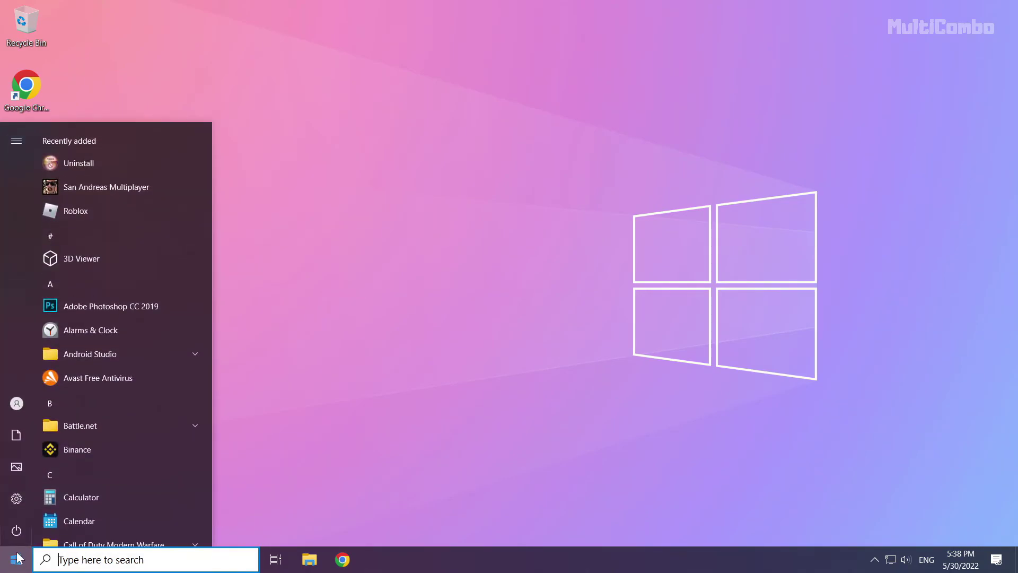
click(17, 530)
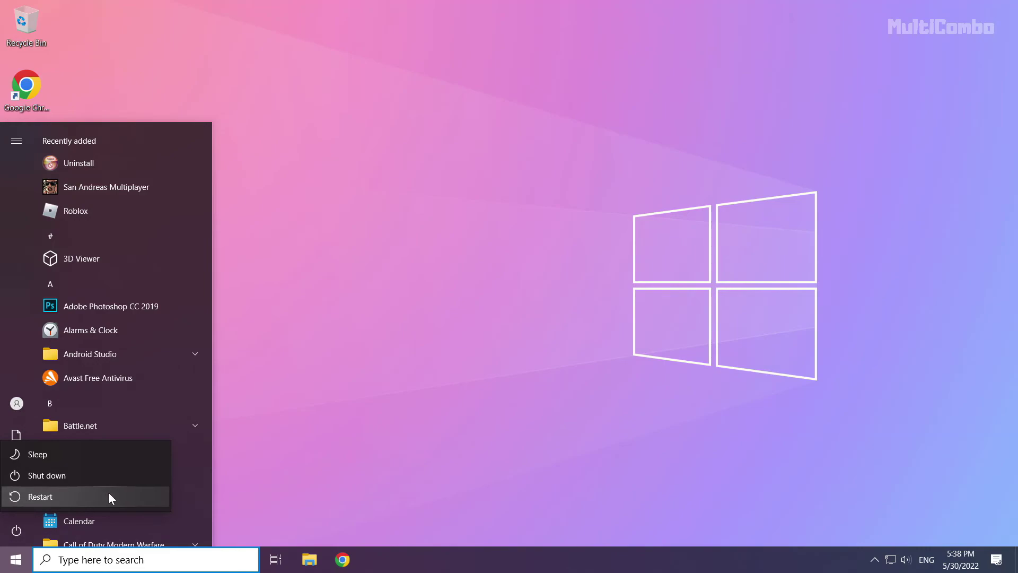